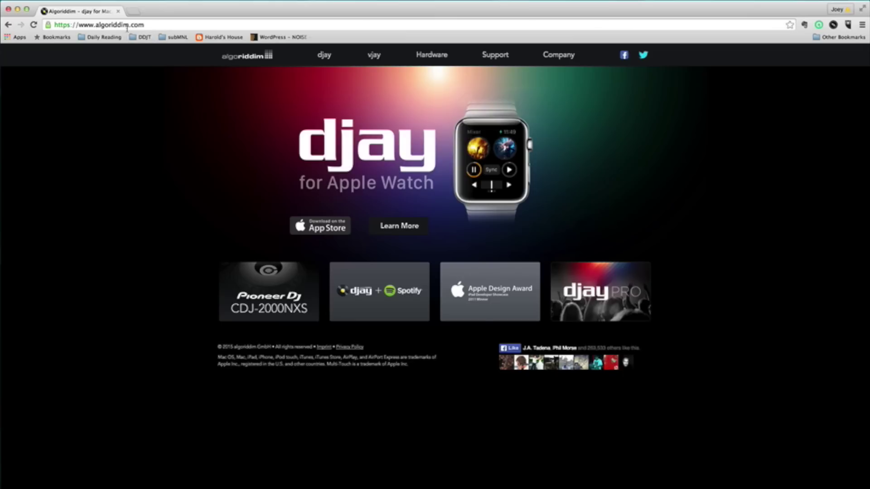
# Open the djay Pro for Mac product page and scroll to its Mac App Store and Download Trial buttons
pyautogui.click(321, 63)
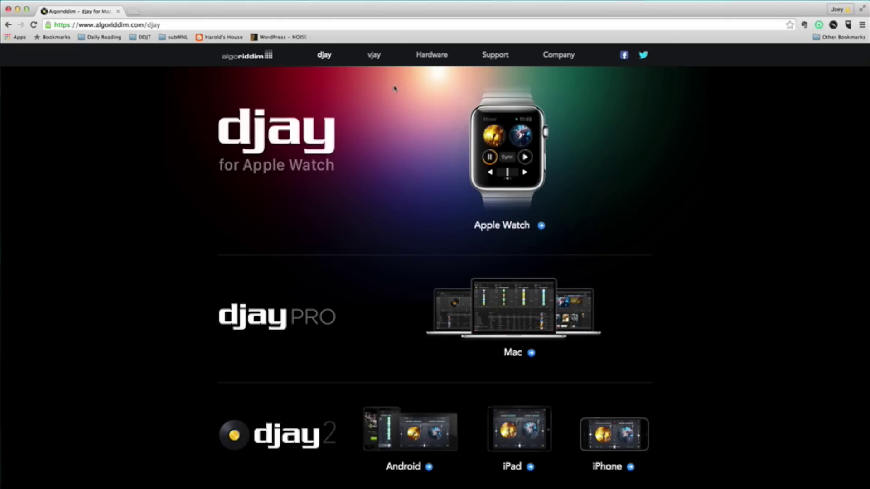
pyautogui.scroll(-1, 513, 187)
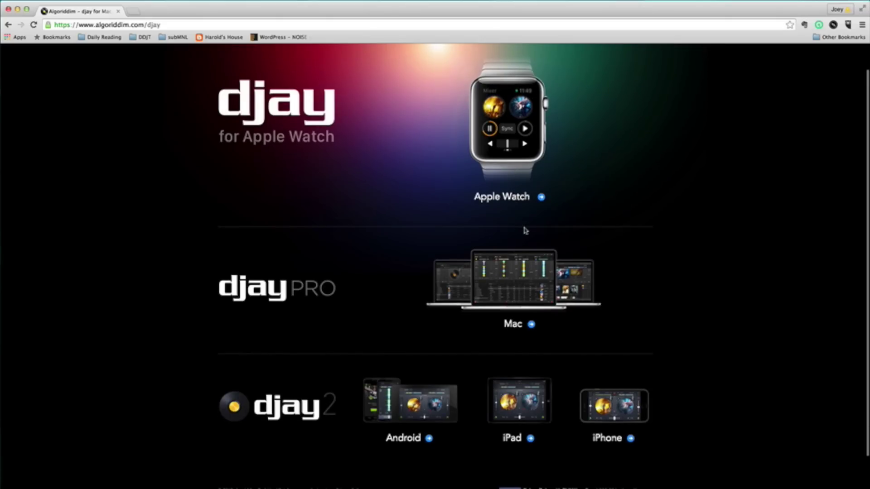
pyautogui.click(514, 324)
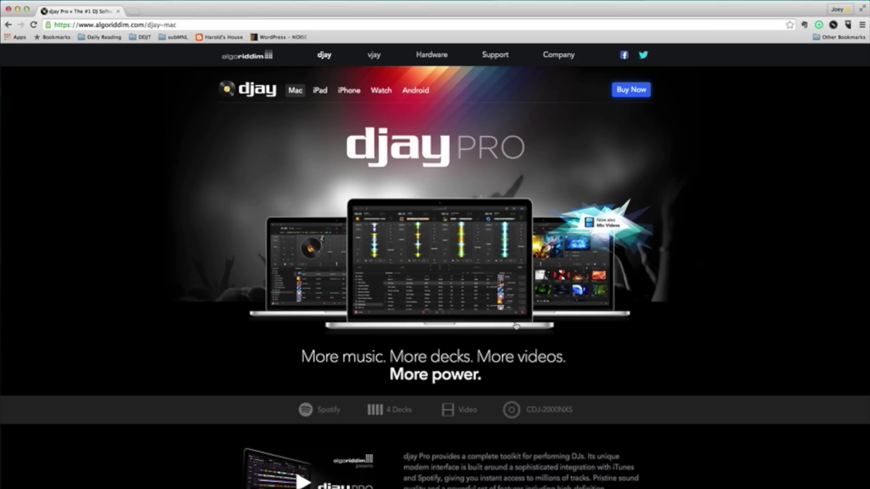
pyautogui.scroll(-2, 521, 299)
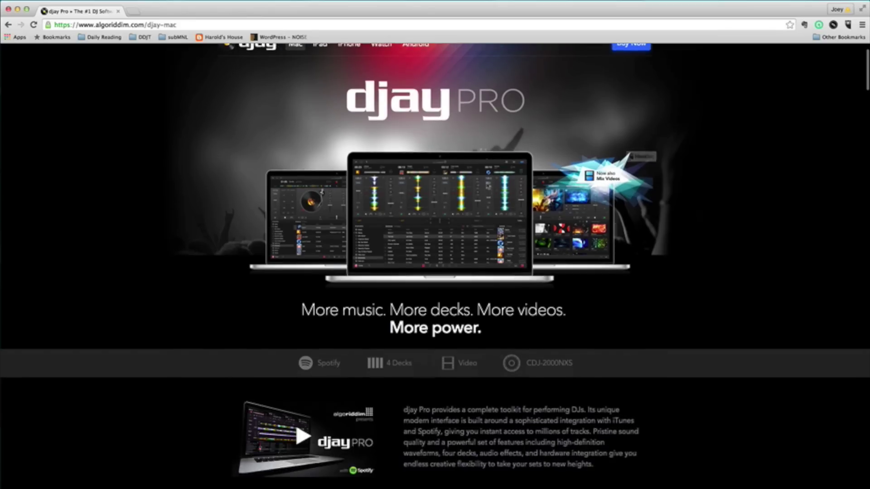
pyautogui.scroll(-8, 485, 178)
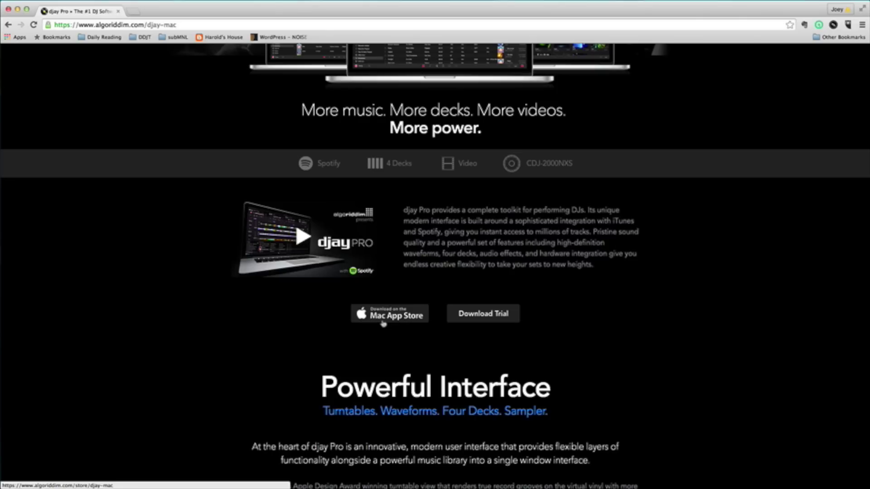
# Start downloading the djay Pro 1.1.2 trial (djay_Pro.zip) from the free trial page
pyautogui.click(484, 317)
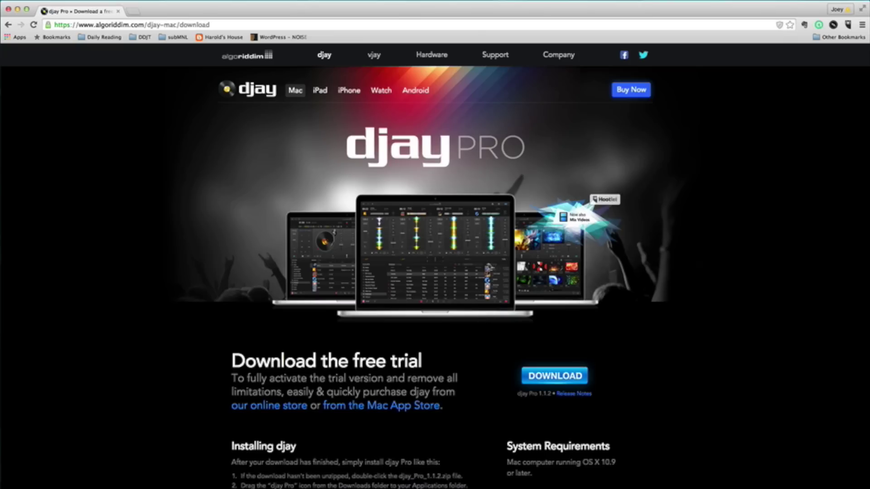
pyautogui.scroll(-3, 487, 266)
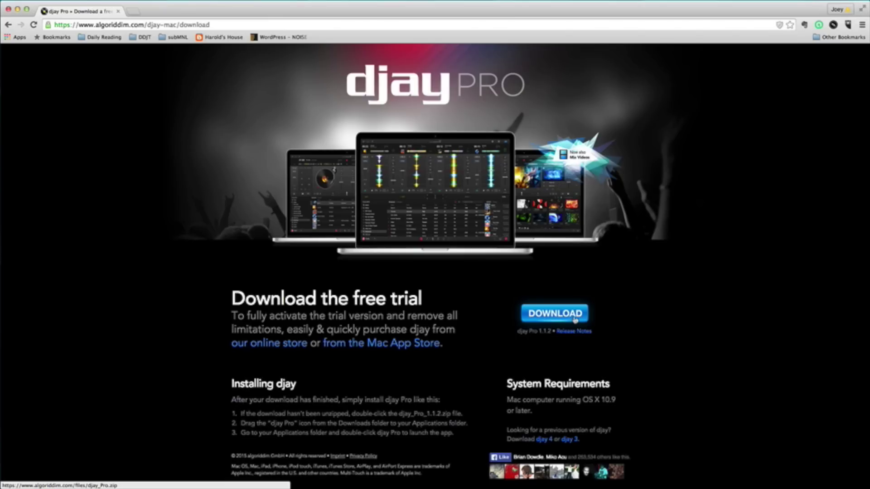
pyautogui.click(574, 319)
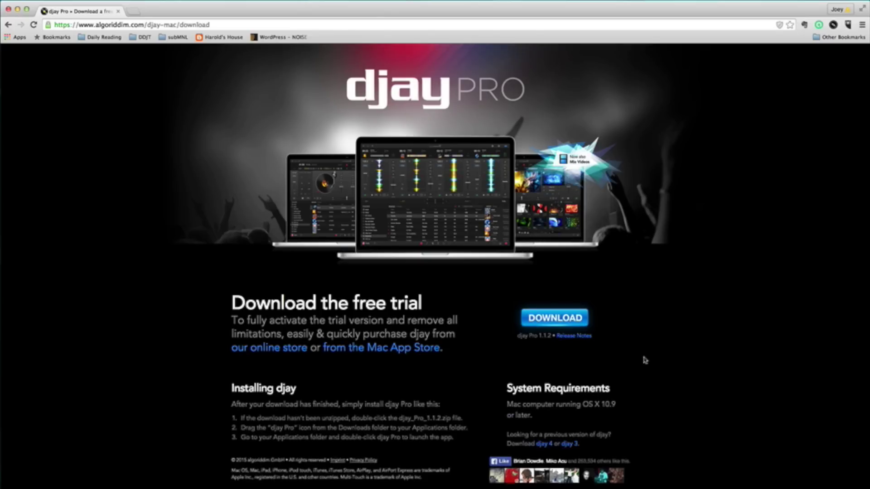
pyautogui.scroll(3, 643, 360)
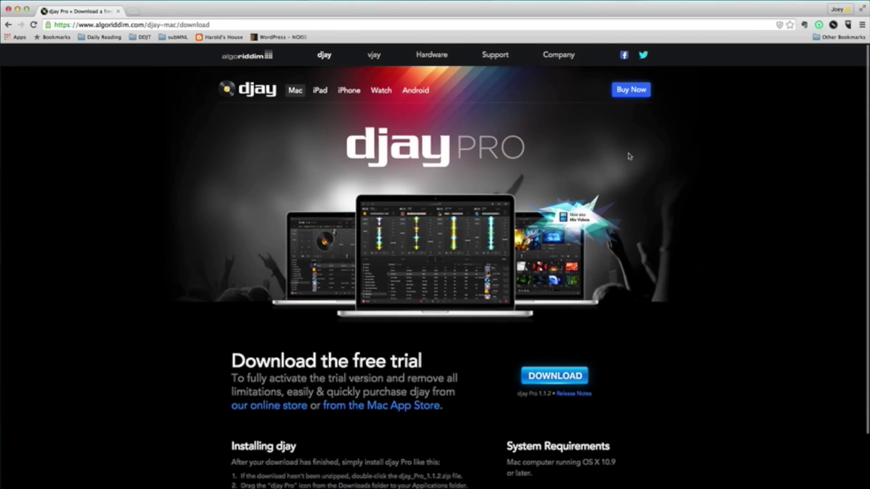
# Scroll the Hardware page to the natively supported MIDI controllers list and open the MIDI Learn article
pyautogui.click(434, 60)
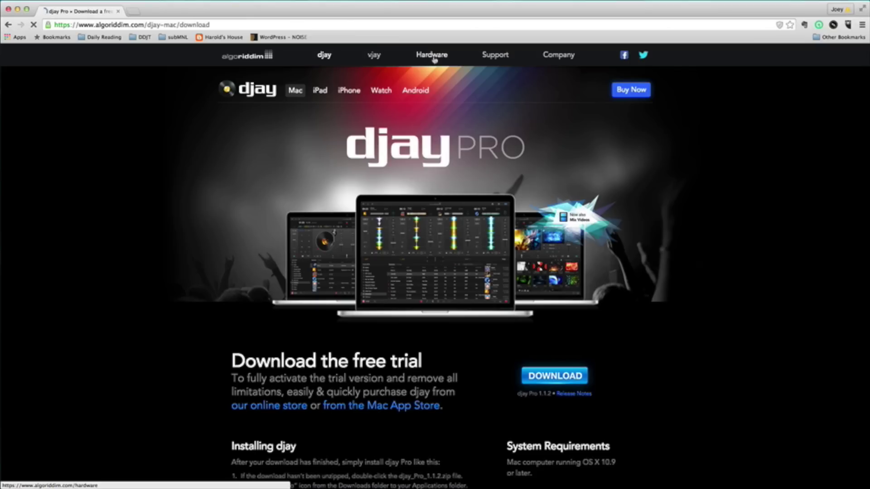
pyautogui.scroll(-5, 592, 159)
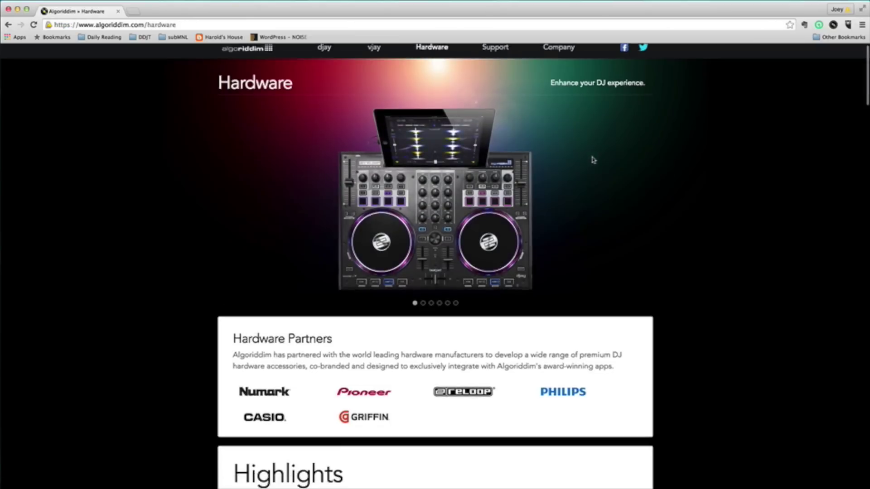
pyautogui.scroll(-15, 592, 159)
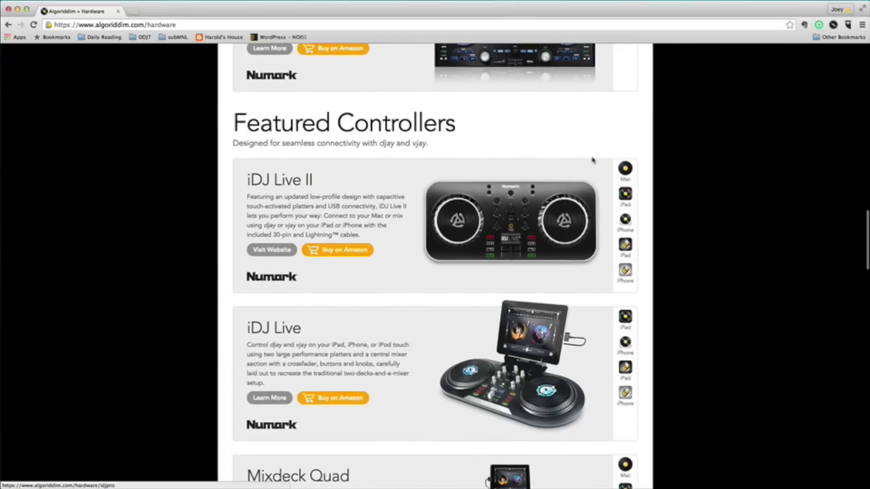
pyautogui.scroll(-15, 593, 161)
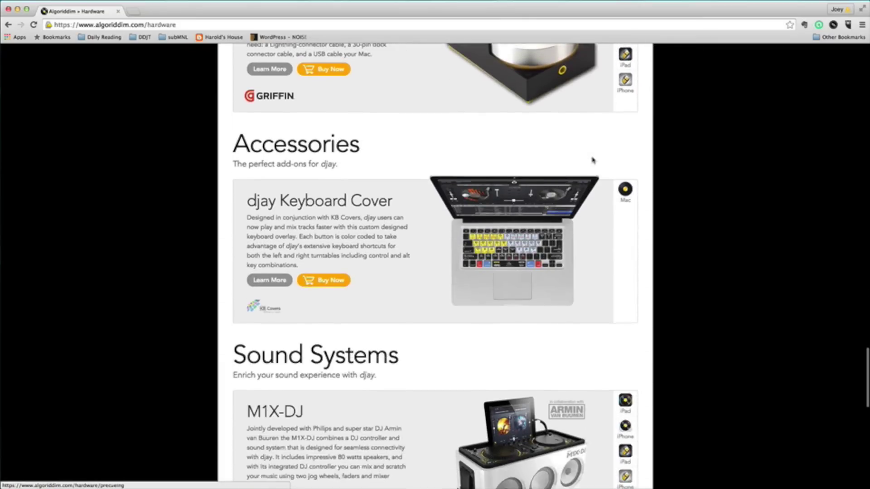
pyautogui.scroll(-12, 593, 161)
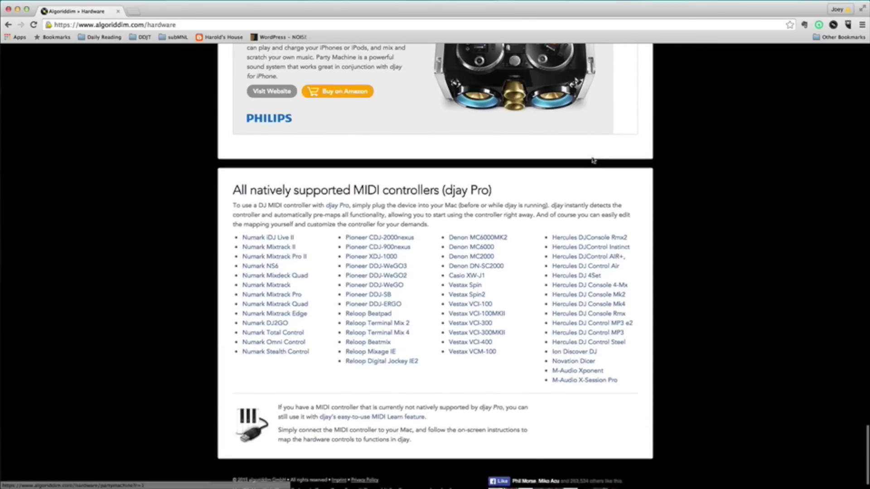
pyautogui.scroll(-1, 593, 159)
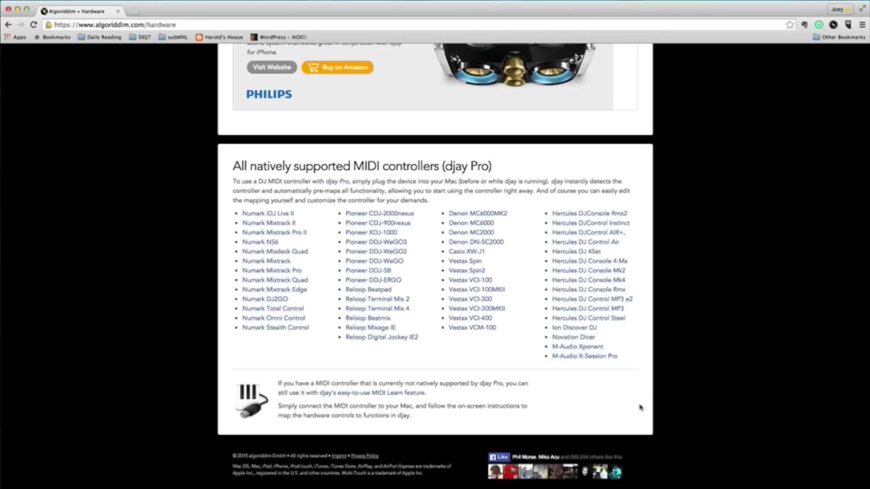
pyautogui.click(360, 394)
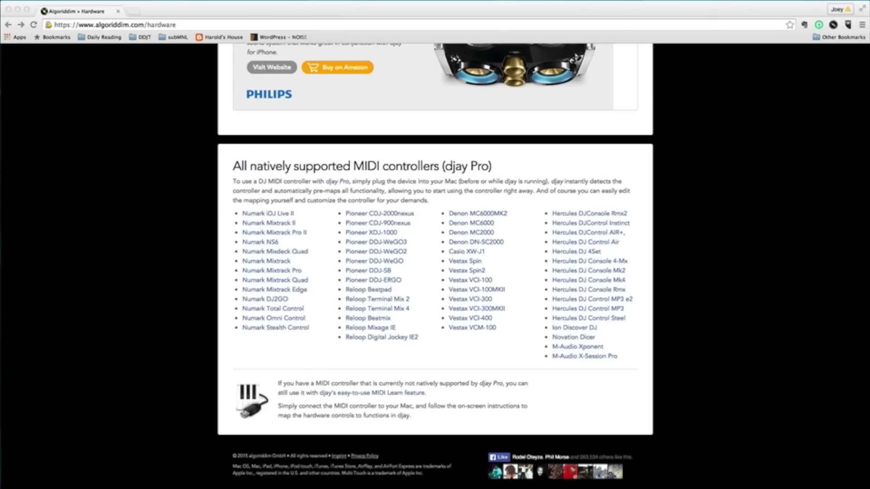
# Unzip djay_Pro_1.1.2.zip in the Downloads folder
pyautogui.press('super+n')
pyautogui.click(488, 235)
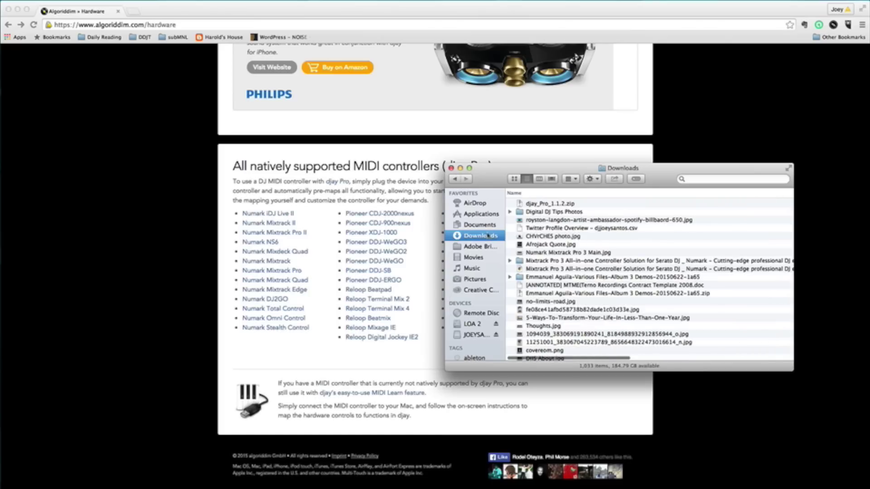
pyautogui.click(560, 206)
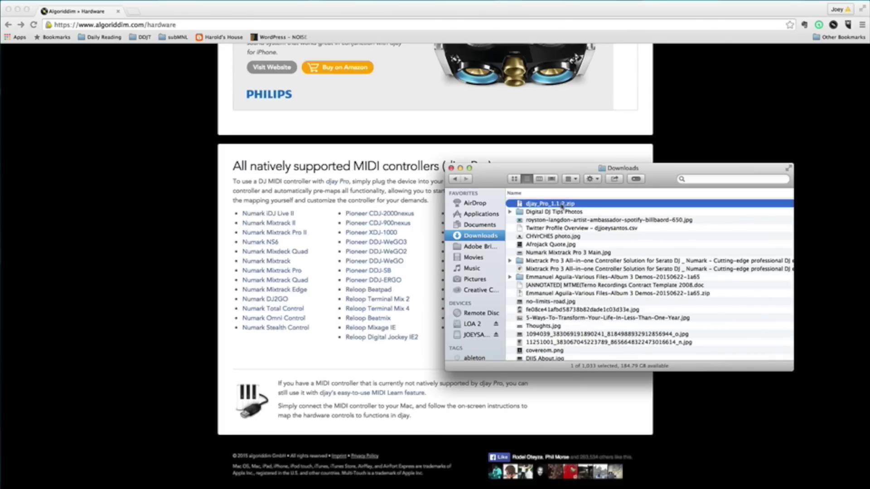
pyautogui.moveTo(560, 206); pyautogui.dragTo(578, 229)
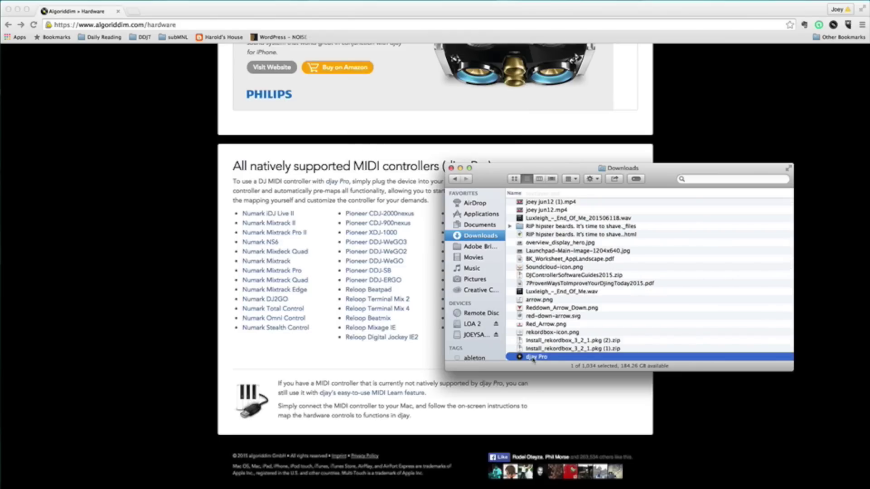
# Move the djay Pro app into Applications and launch it
pyautogui.moveTo(533, 359); pyautogui.dragTo(487, 216)
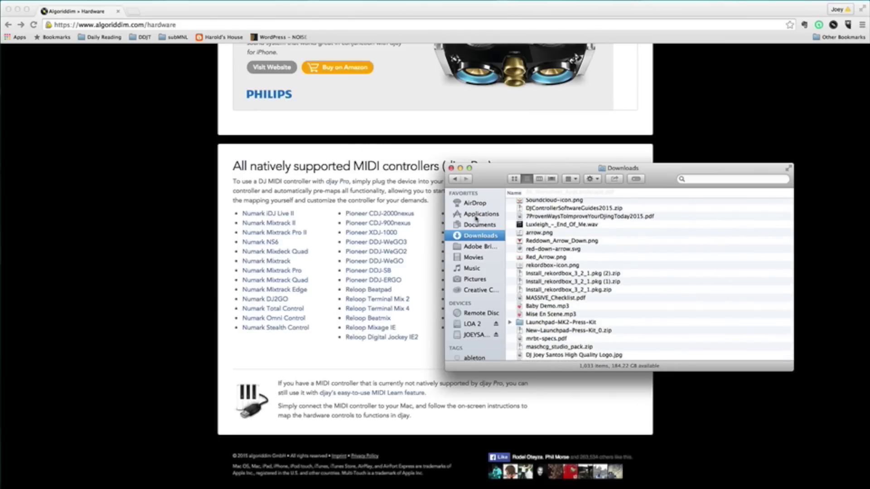
pyautogui.click(475, 215)
pyautogui.scroll(-5, 557, 226)
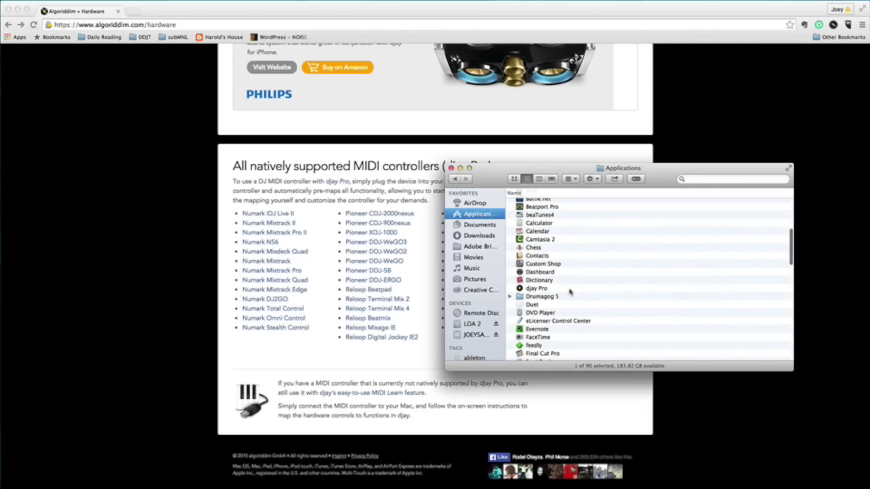
pyautogui.doubleClick(539, 290)
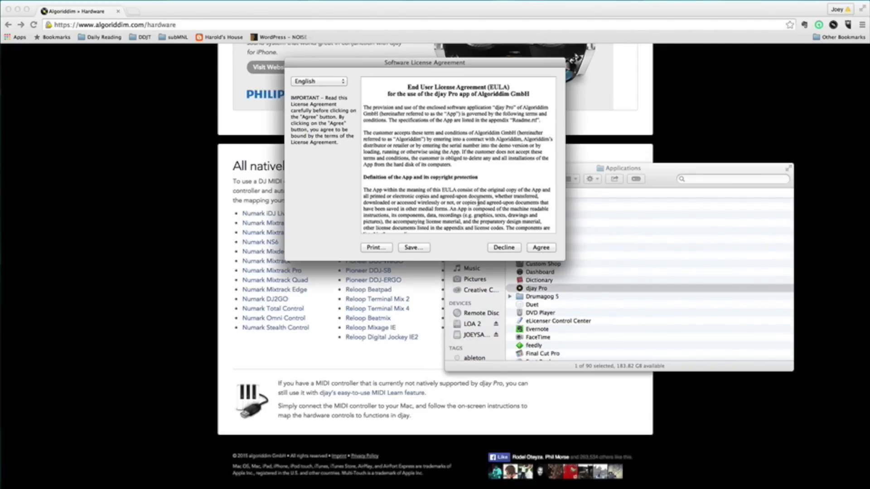
# Agree to the license, continue in Demo mode, and close the MIDI Configuration window
pyautogui.click(540, 248)
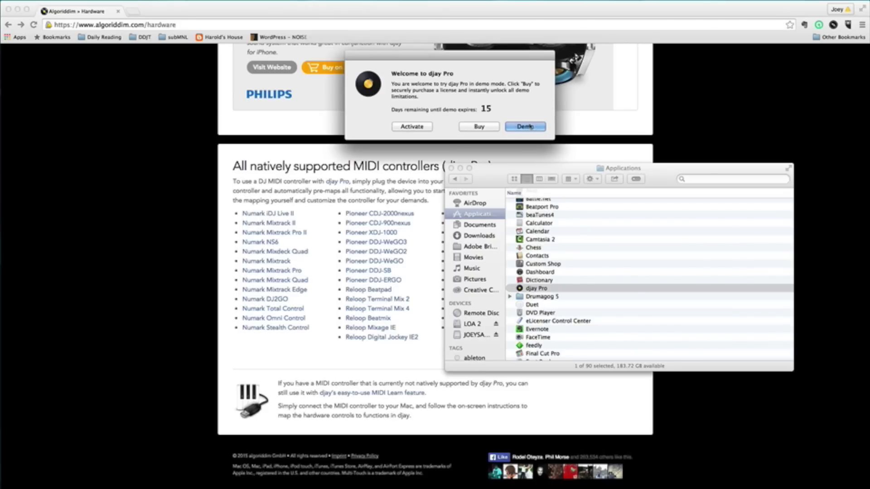
pyautogui.click(527, 127)
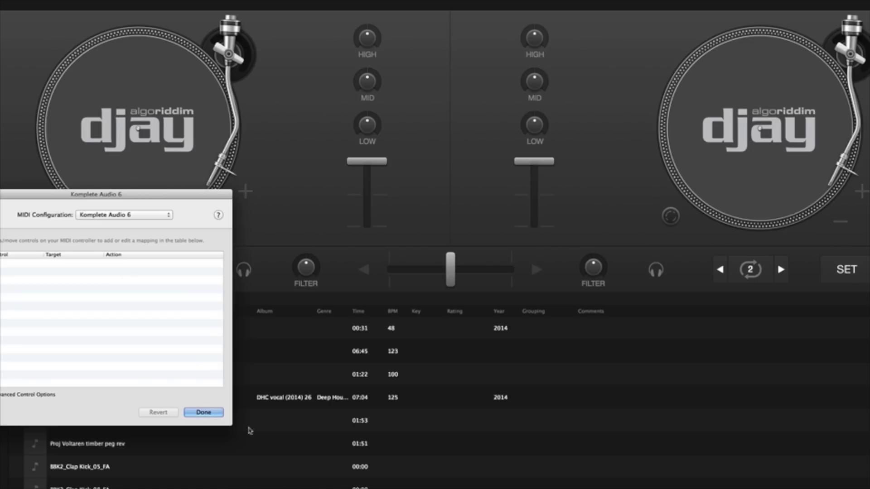
pyautogui.click(218, 415)
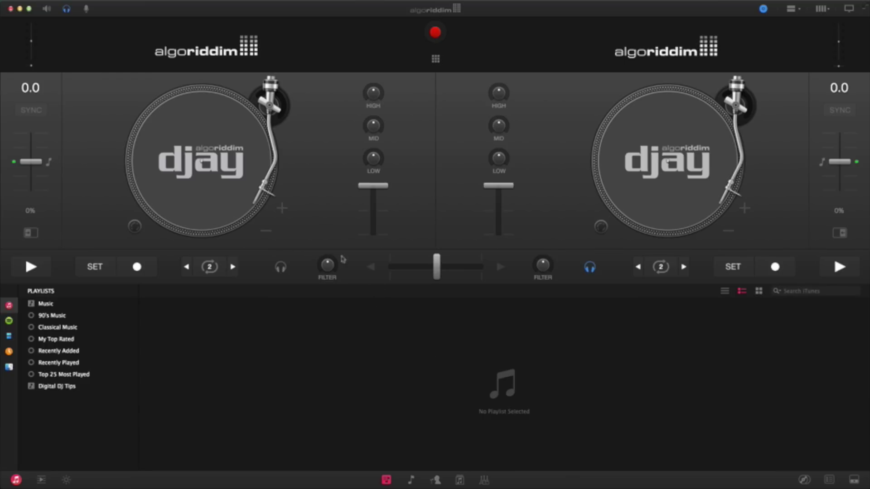
pyautogui.moveTo(381, 195); pyautogui.dragTo(385, 184)
pyautogui.moveTo(503, 139)
pyautogui.moveTo(438, 269)
pyautogui.mouseDown()
pyautogui.moveTo(388, 267)
pyautogui.moveTo(463, 267)
pyautogui.moveTo(435, 265)
pyautogui.mouseUp()
# Browse the Music and Digital DJ Tips playlists and drag a track toward the left deck
pyautogui.moveTo(556, 273)
pyautogui.click(40, 308)
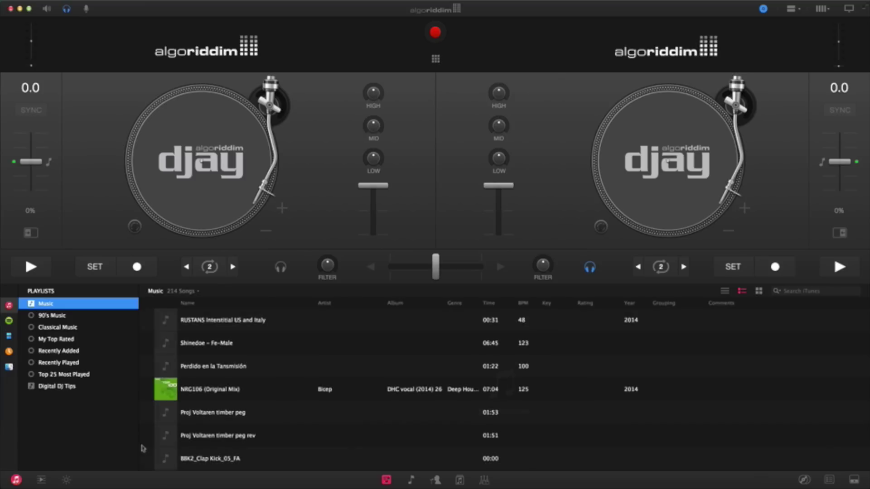
pyautogui.click(44, 385)
pyautogui.scroll(-3, 273, 369)
pyautogui.scroll(-2, 273, 368)
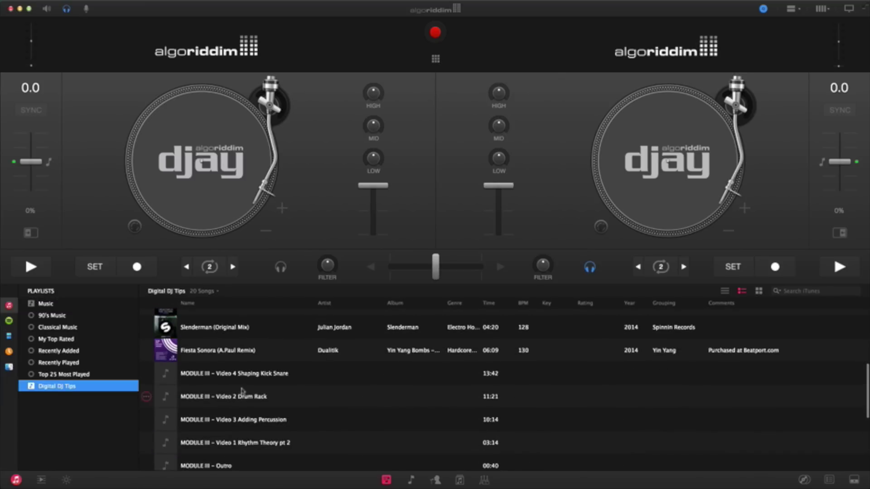
pyautogui.scroll(5, 269, 353)
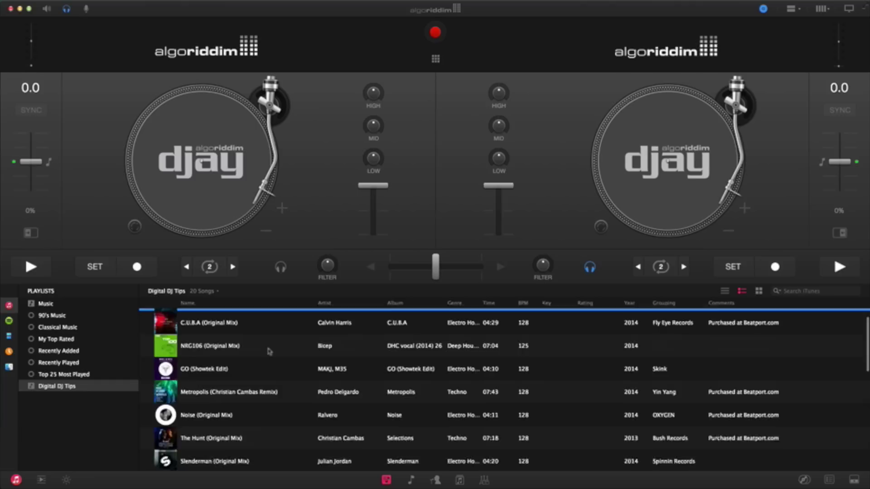
pyautogui.scroll(1, 267, 343)
pyautogui.moveTo(235, 319); pyautogui.dragTo(240, 180)
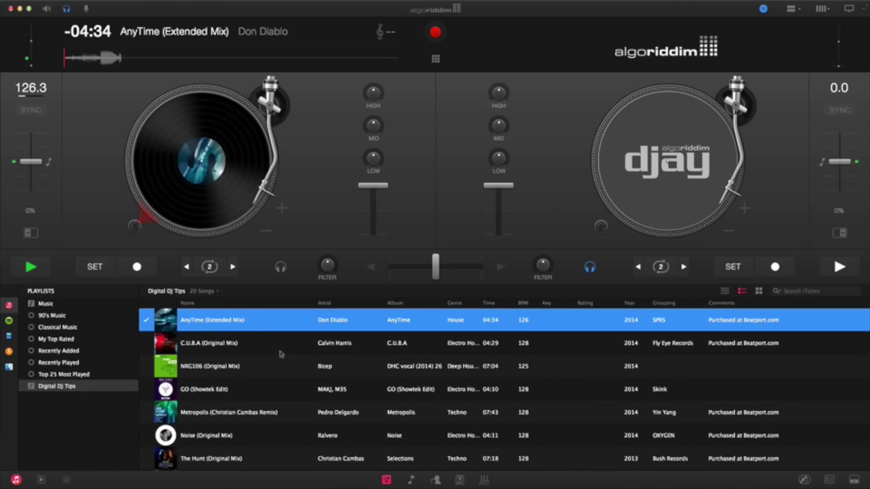
# Pause AnyTime, load C.U.B.A (Original Mix) onto the right deck, and switch the library to Spotify
pyautogui.press('space')
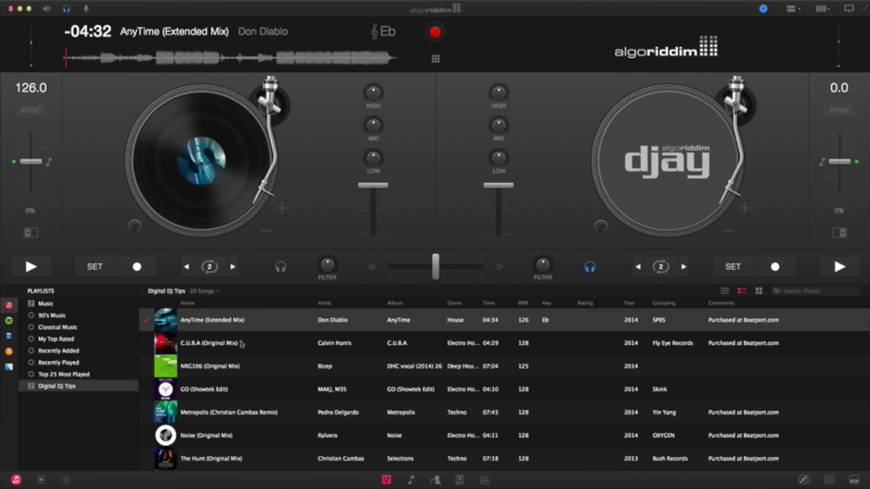
pyautogui.moveTo(272, 342); pyautogui.dragTo(668, 159)
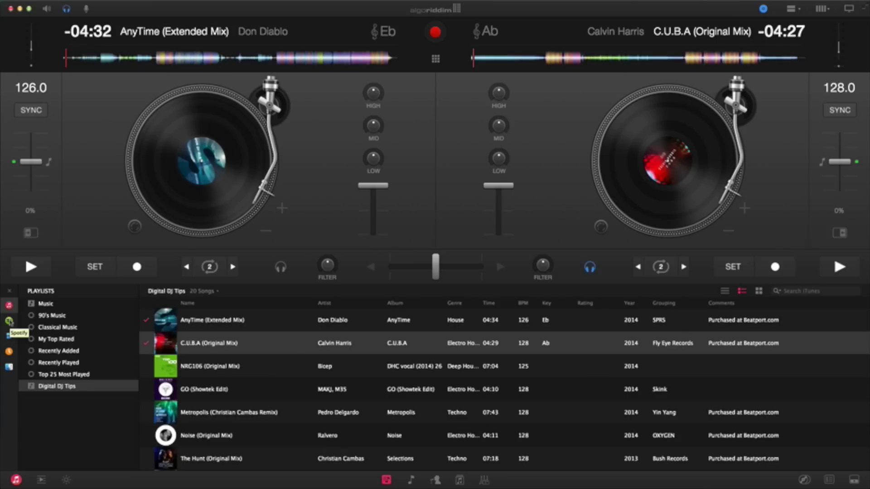
pyautogui.click(9, 322)
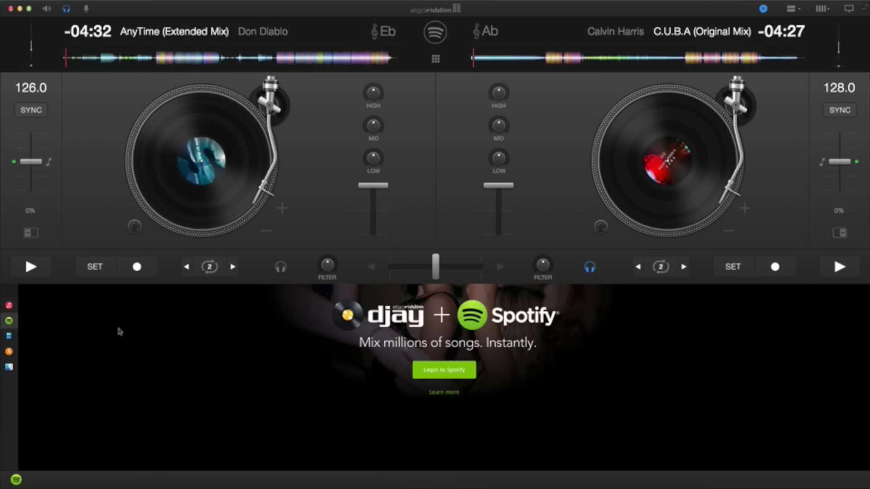
# Log in to Spotify, widen the playlist sidebar, and open the Take Me Back Tuesdays [TMBT] playlist
pyautogui.click(453, 377)
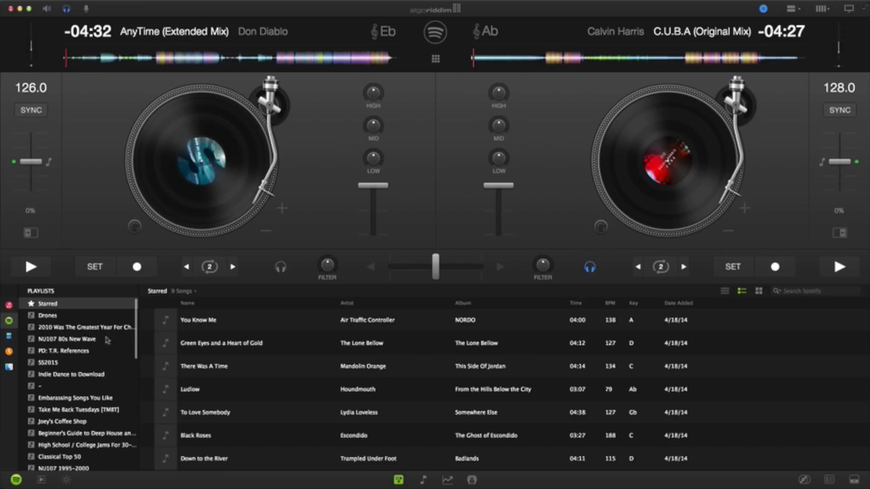
pyautogui.moveTo(137, 338); pyautogui.dragTo(239, 339)
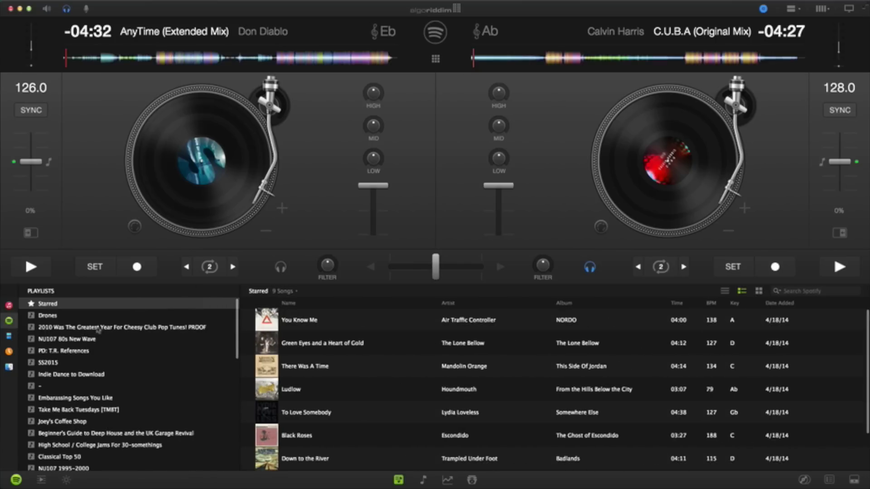
pyautogui.click(77, 339)
pyautogui.scroll(-3, 82, 366)
pyautogui.click(75, 370)
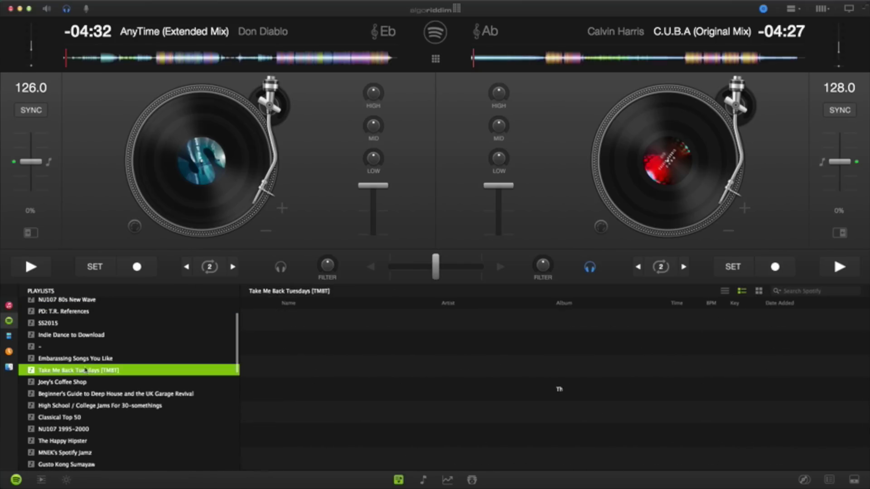
pyautogui.click(62, 359)
# Load SexyBack onto the left deck, play and stop it, then open Joey's Coffee Shop
pyautogui.click(63, 370)
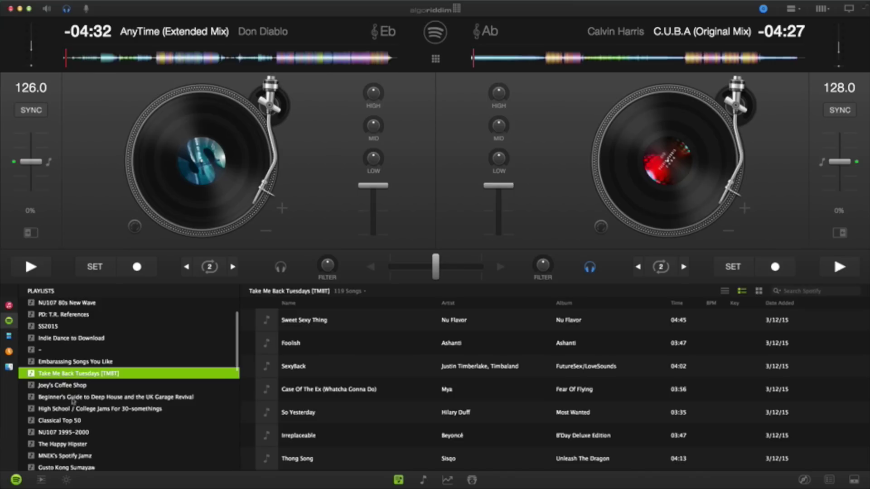
pyautogui.moveTo(299, 366); pyautogui.dragTo(245, 192)
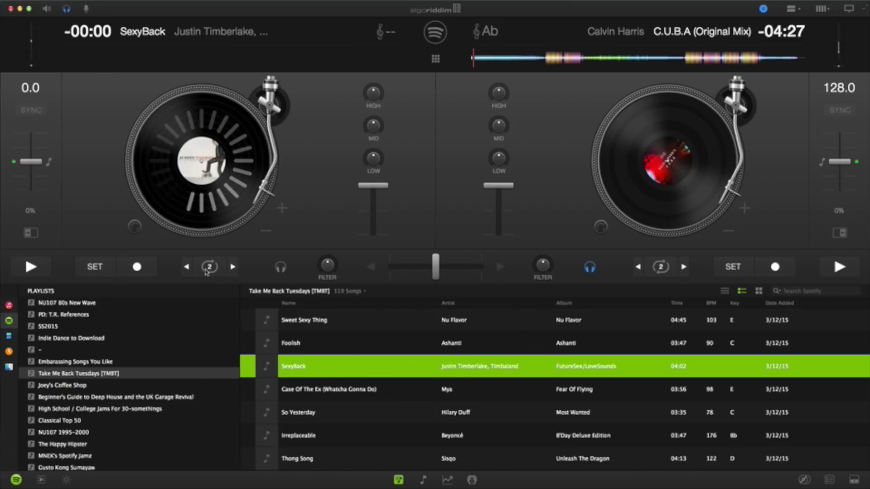
pyautogui.press('space')
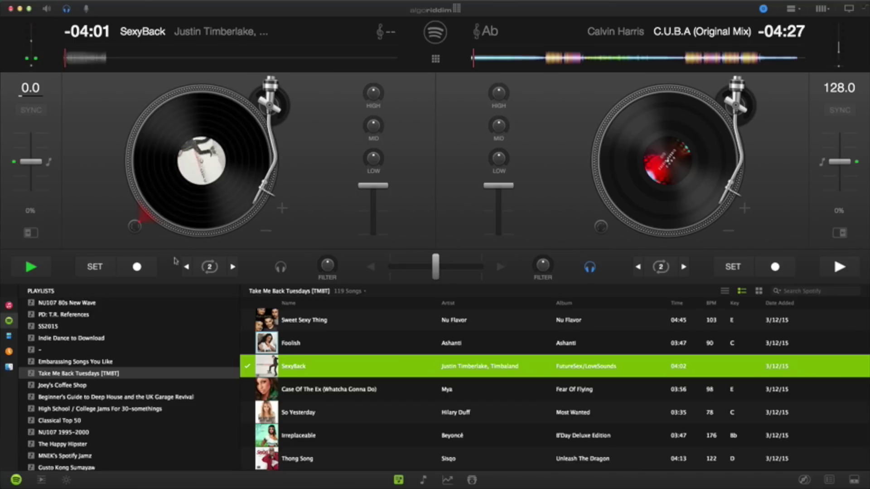
pyautogui.press('space')
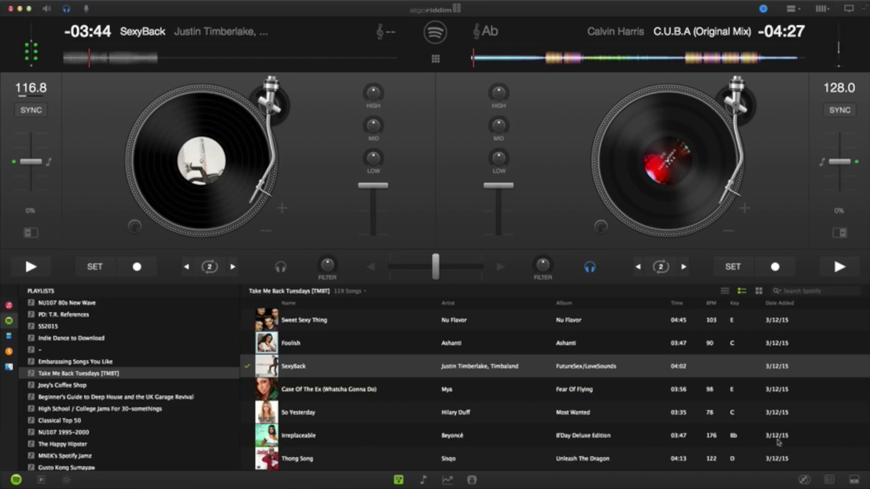
pyautogui.click(58, 385)
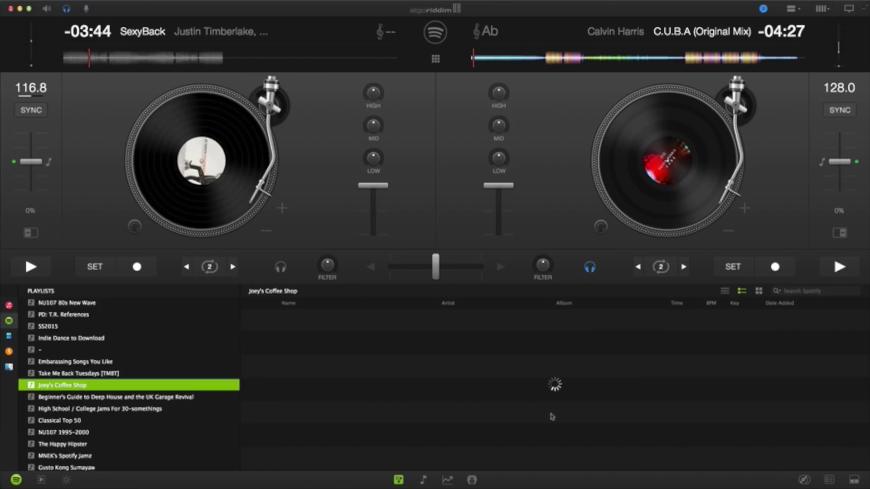
# In video mixing layout, load the Snowboard video on the left deck and Get Funky visuals on the right
pyautogui.click(8, 336)
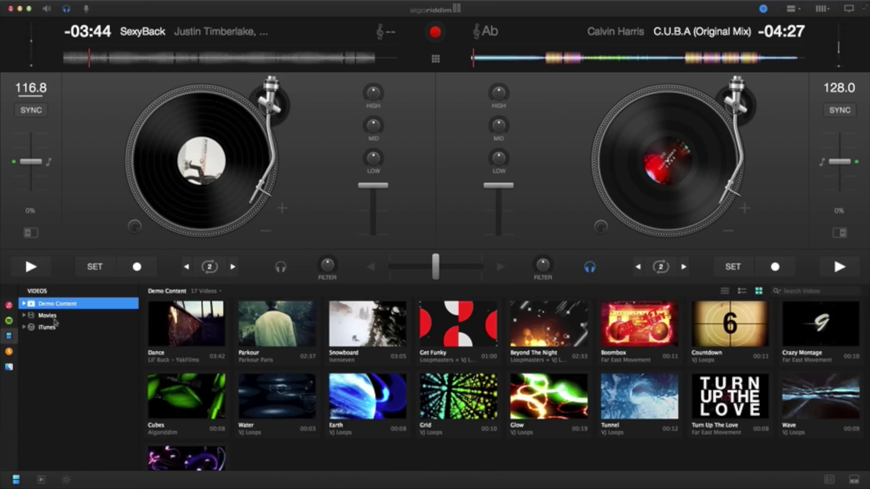
pyautogui.click(351, 357)
pyautogui.moveTo(351, 357); pyautogui.dragTo(201, 161)
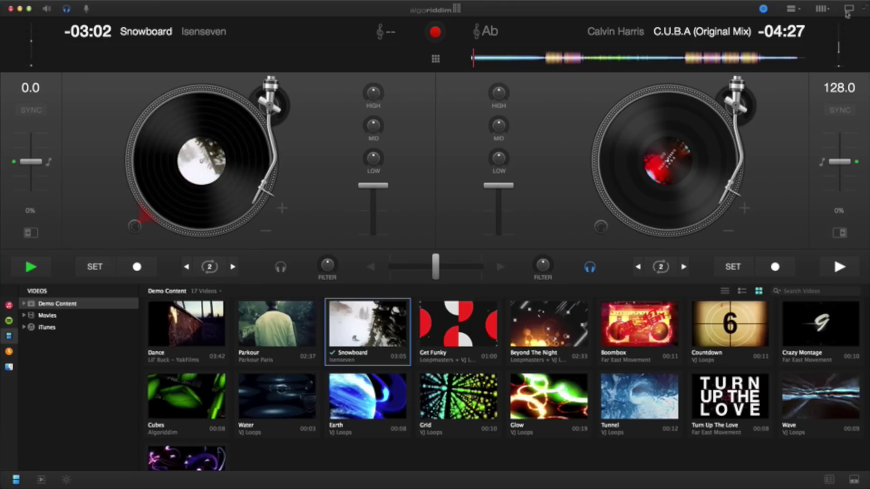
pyautogui.click(848, 9)
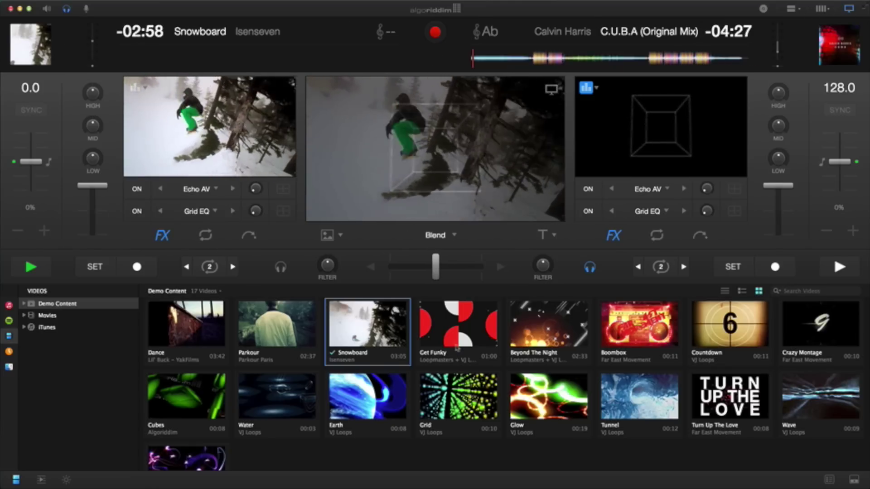
pyautogui.moveTo(457, 323); pyautogui.dragTo(659, 138)
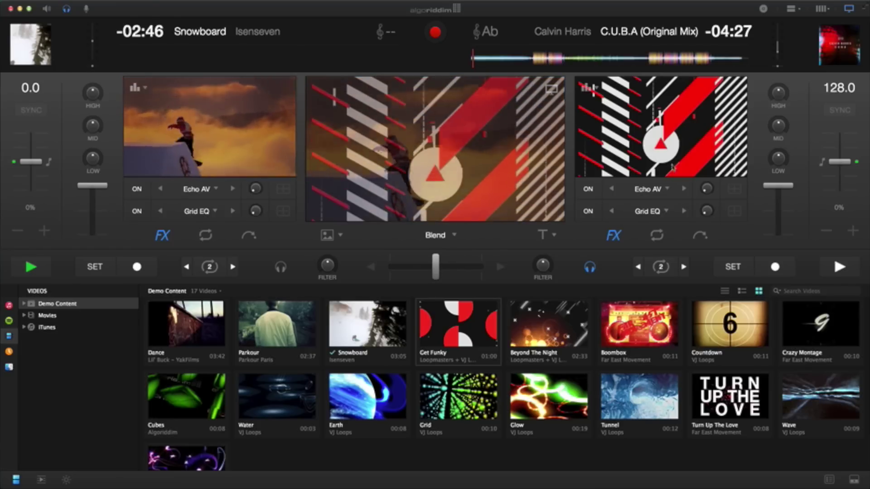
# Preview the video mix by playing, seeking within C.U.B.A, and pausing the decks
pyautogui.press('space')
pyautogui.click(544, 58)
pyautogui.press('space')
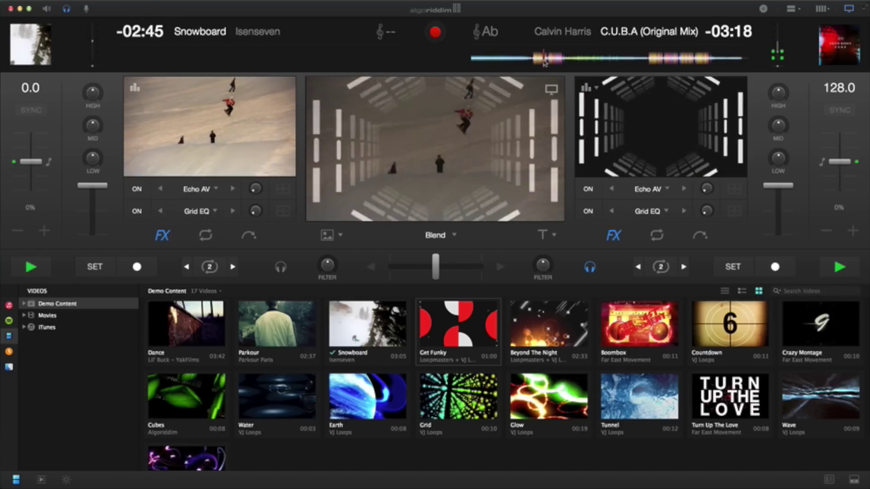
pyautogui.click(529, 59)
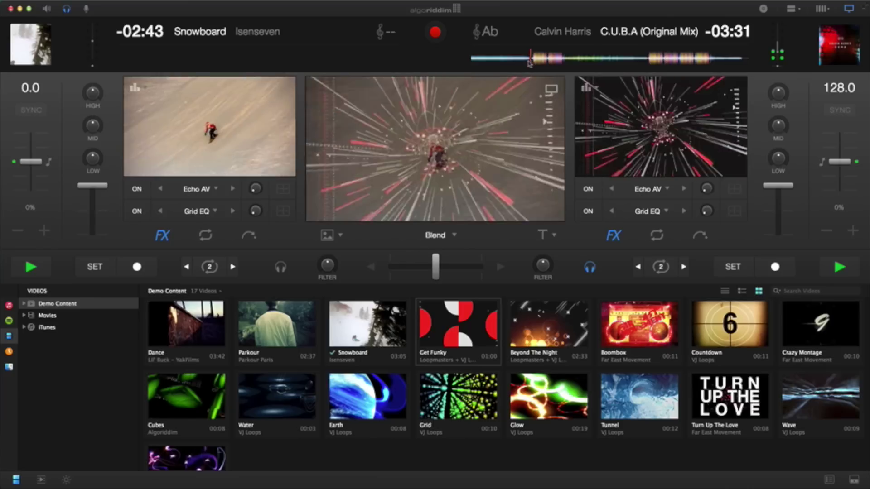
pyautogui.press('space')
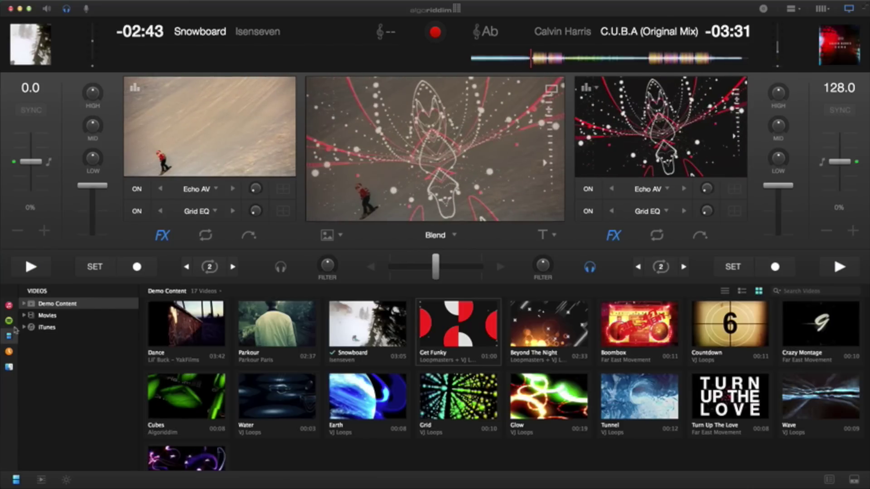
# Select the five Current Session tracks in History, then switch the library to My Mac
pyautogui.click(7, 353)
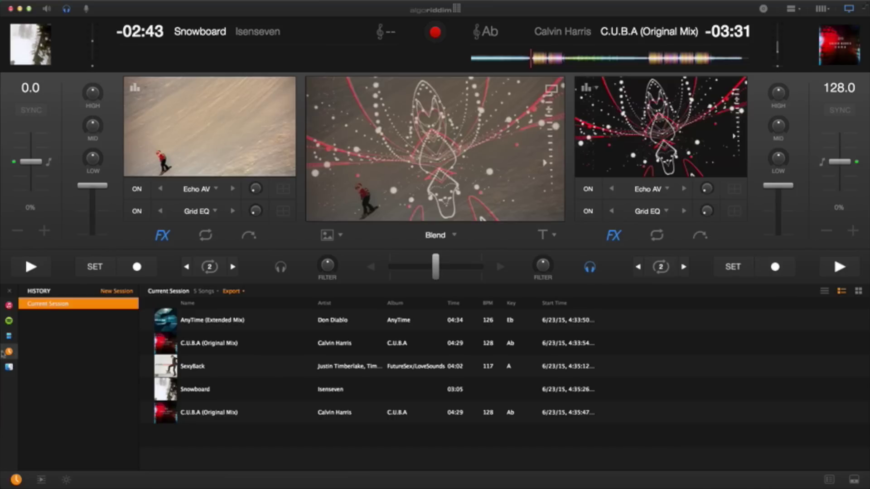
pyautogui.click(256, 325)
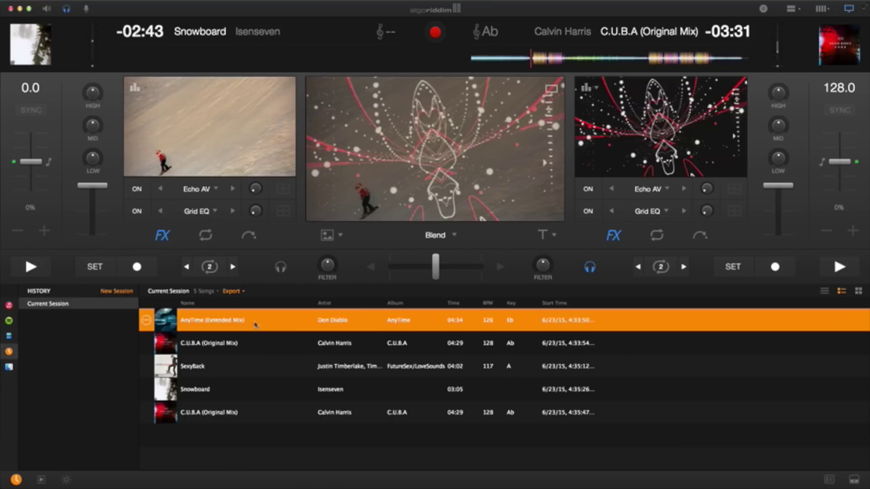
pyautogui.keyDown('shift'); pyautogui.click(233, 410); pyautogui.keyUp('shift')
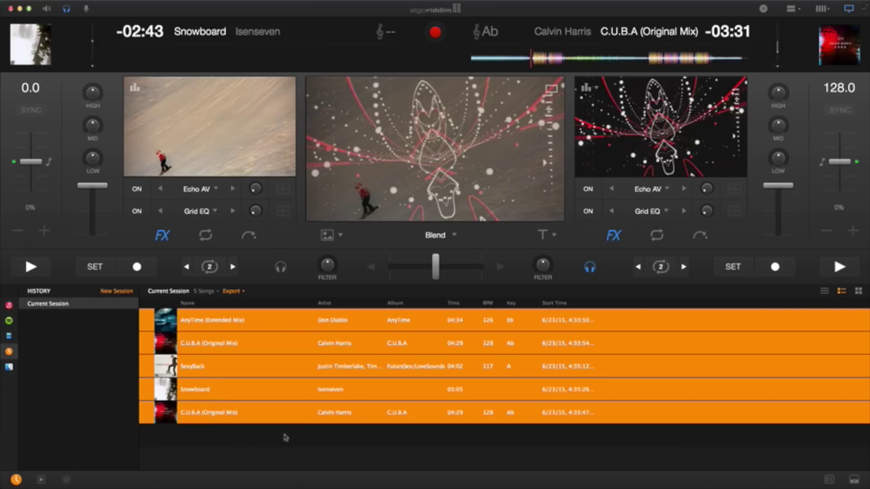
pyautogui.click(83, 378)
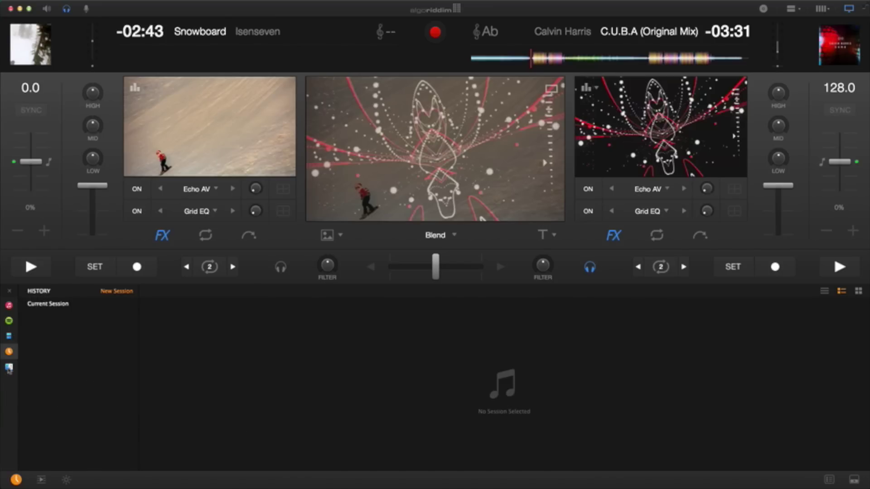
pyautogui.click(9, 368)
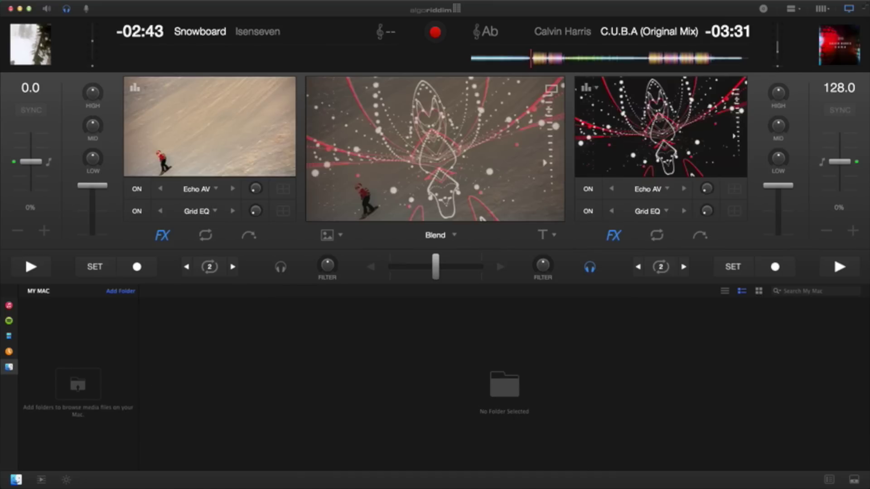
# Drag the Beatport 6/13/15 Downloads folder from Finder into djay's My Mac library
pyautogui.press('super+Tab')
pyautogui.scroll(3, 566, 283)
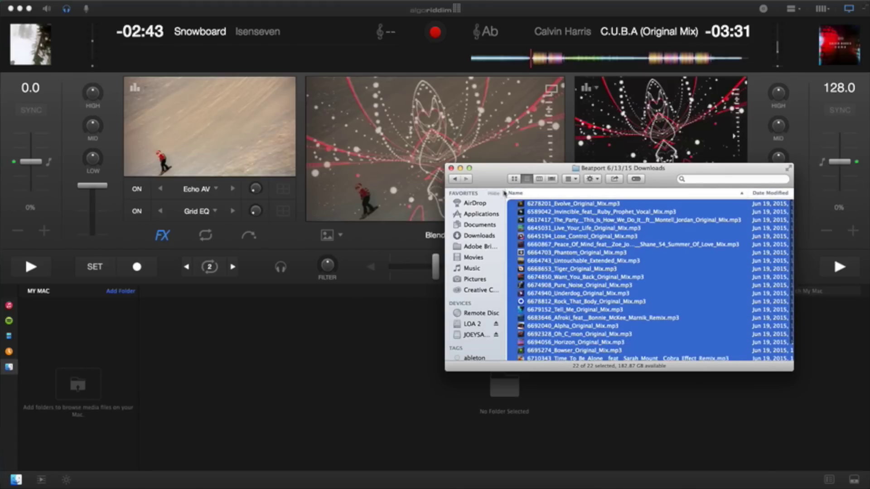
pyautogui.click(454, 179)
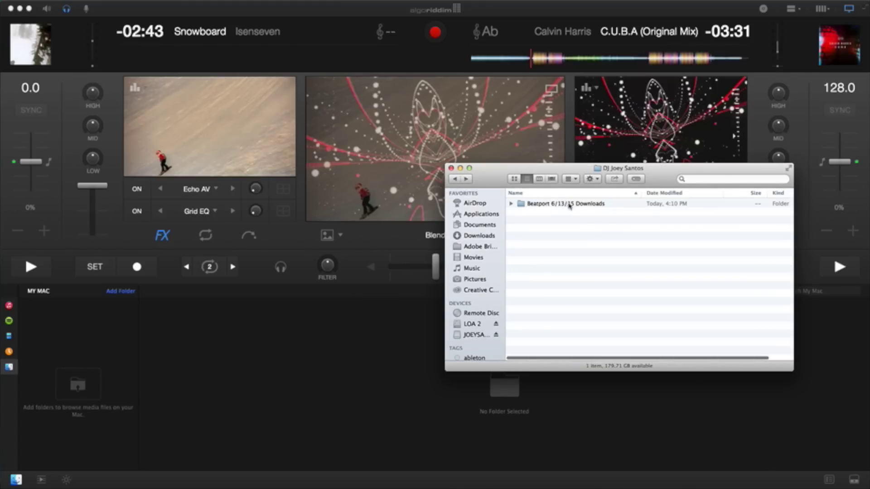
pyautogui.moveTo(568, 205); pyautogui.dragTo(80, 392)
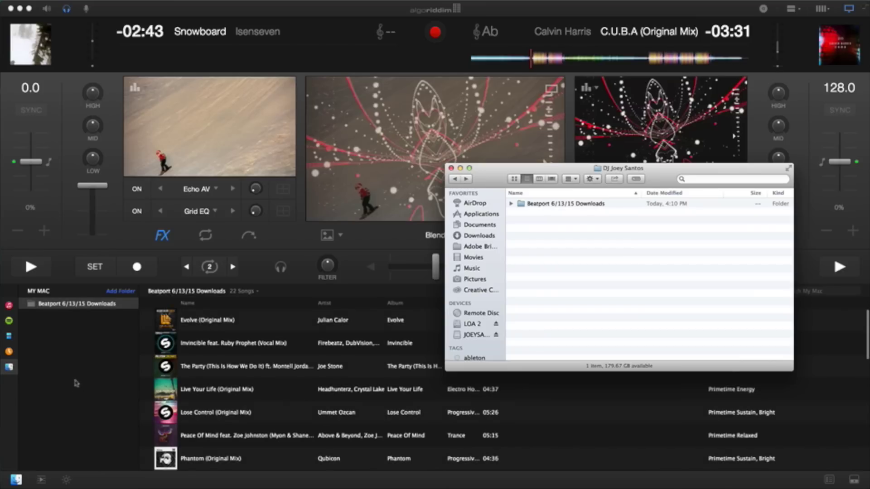
pyautogui.click(76, 383)
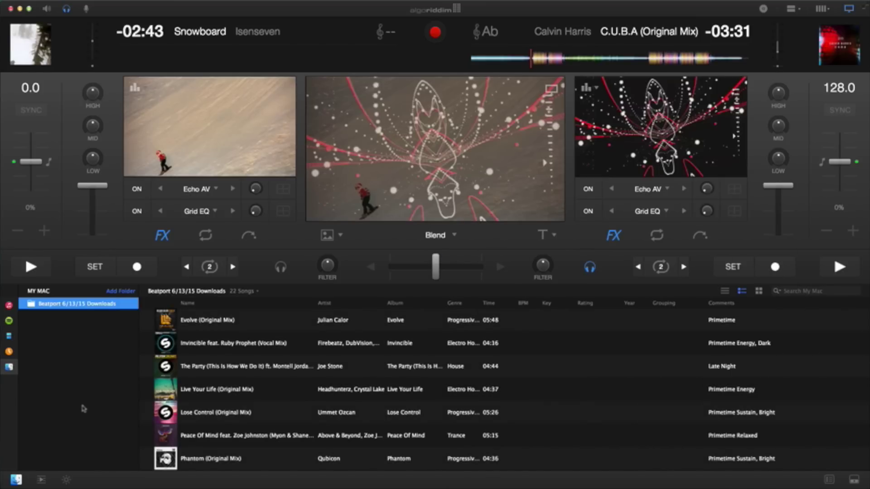
# Load Evolve (Original Mix) onto the left deck in the two-turntable layout
pyautogui.click(317, 323)
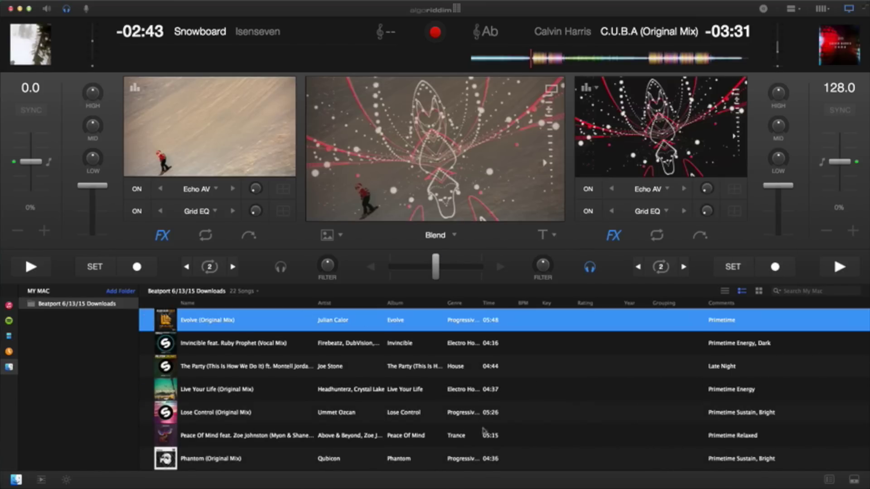
pyautogui.moveTo(236, 329); pyautogui.dragTo(349, 233)
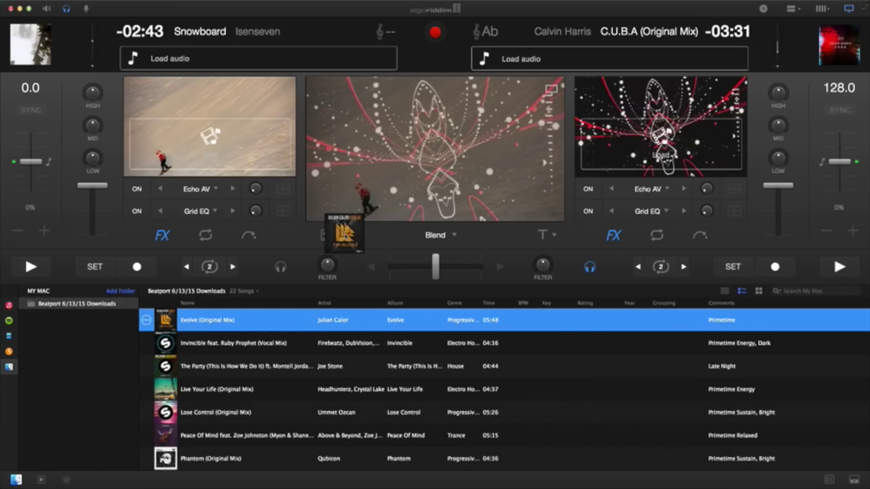
pyautogui.click(764, 10)
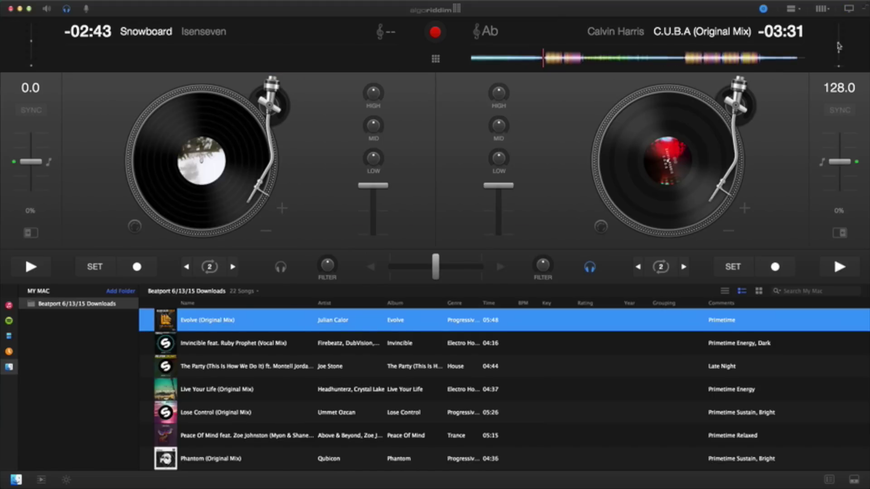
pyautogui.moveTo(251, 325); pyautogui.dragTo(202, 163)
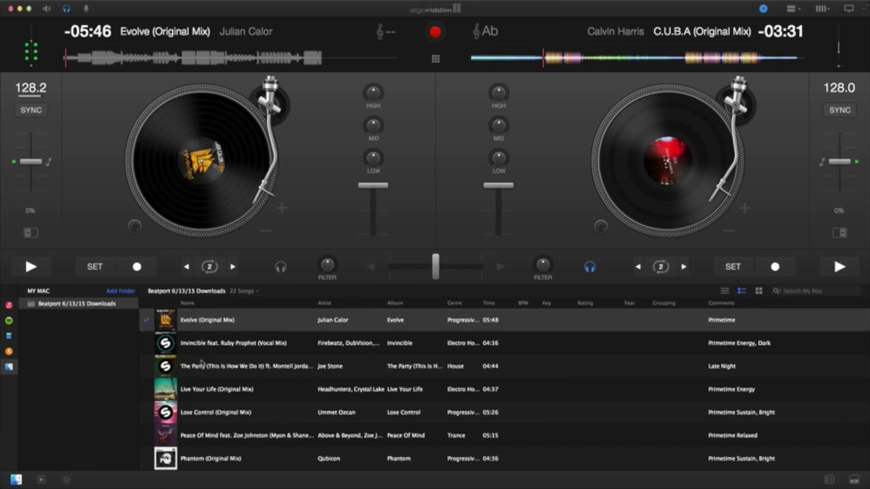
# Load Live Your Life onto the right deck, stop it, and show the Beatport folder's songs
pyautogui.moveTo(178, 392); pyautogui.dragTo(525, 244)
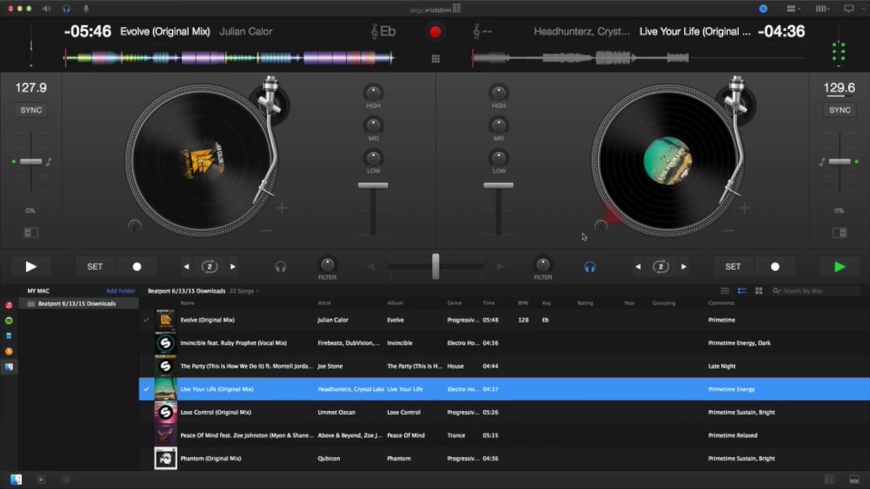
pyautogui.click(839, 267)
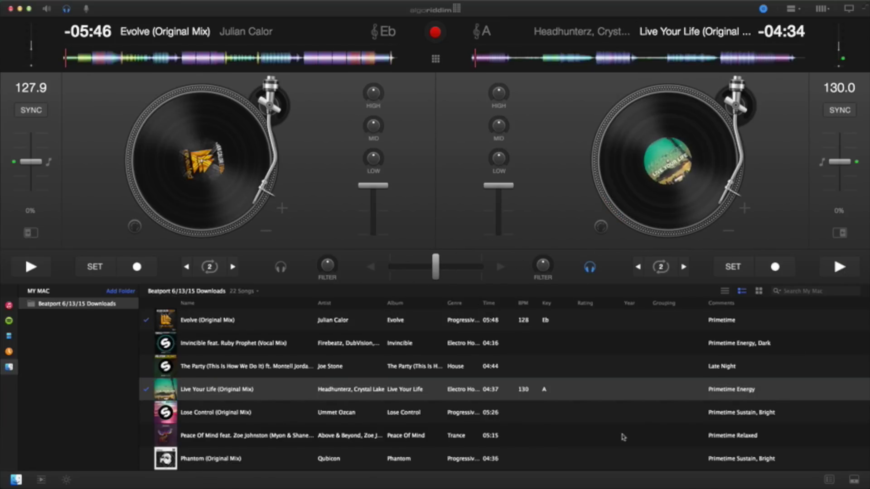
pyautogui.click(72, 365)
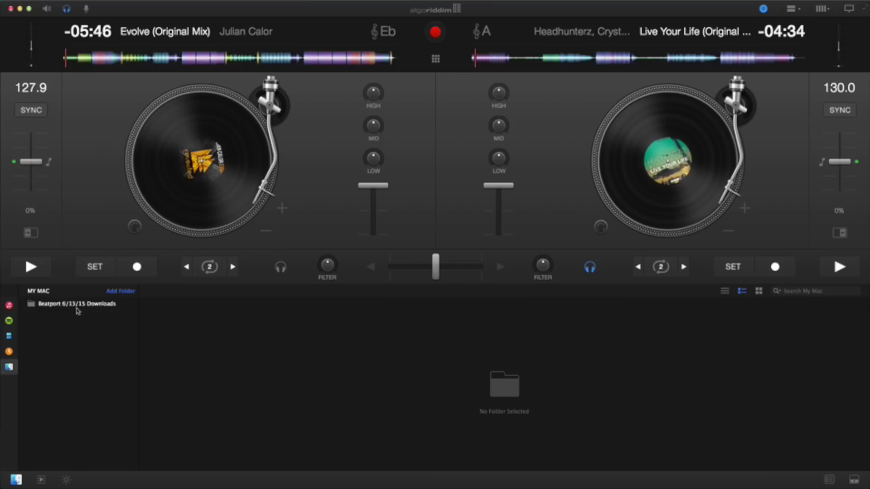
pyautogui.click(78, 304)
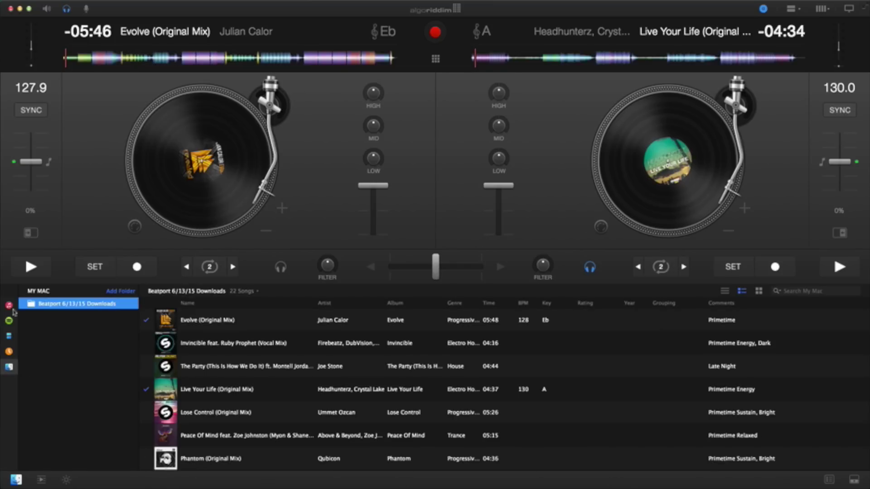
# Leave the Beatport downloads folder and browse the iTunes and Spotify playlist libraries
pyautogui.click(75, 363)
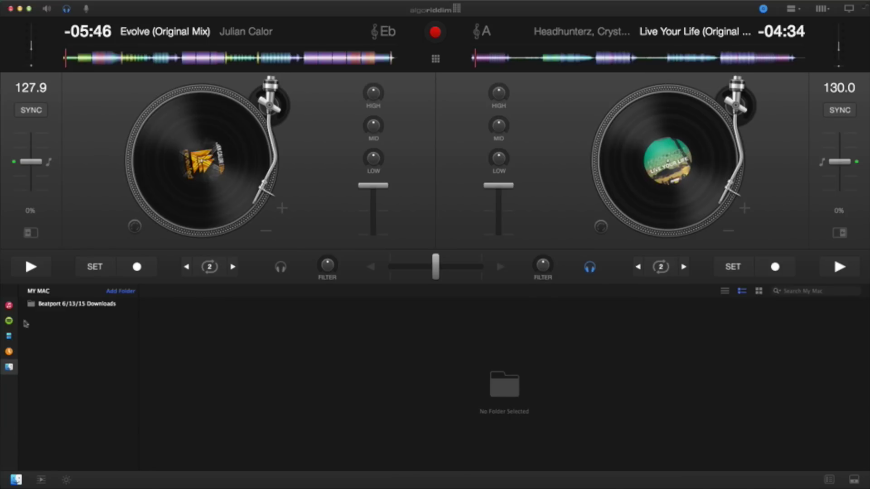
pyautogui.click(8, 304)
pyautogui.click(57, 386)
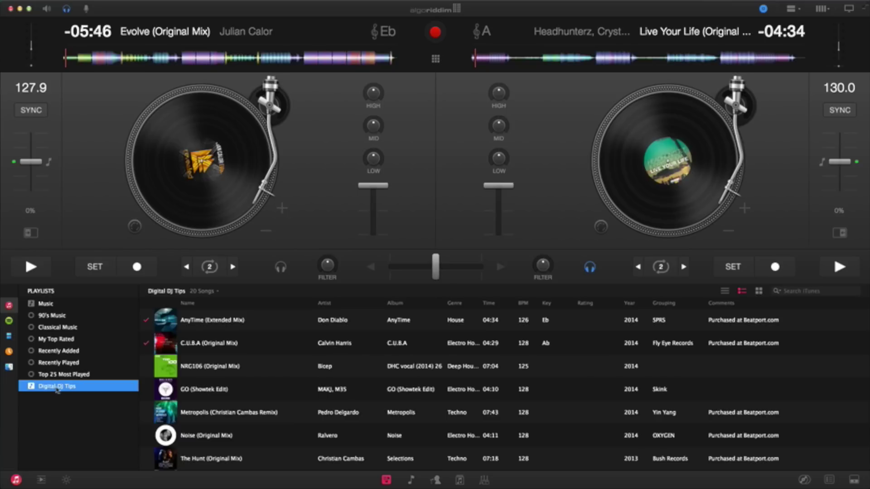
pyautogui.click(9, 321)
pyautogui.scroll(2, 168, 399)
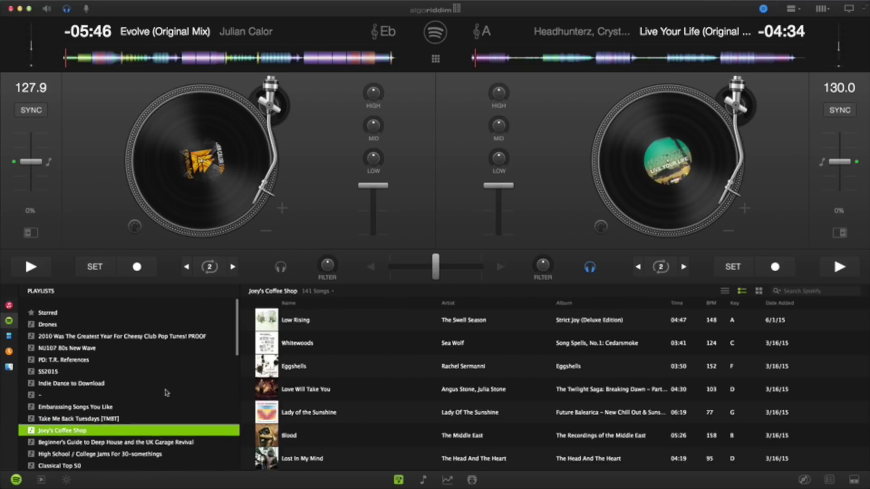
pyautogui.scroll(-3, 167, 399)
pyautogui.scroll(-5, 170, 399)
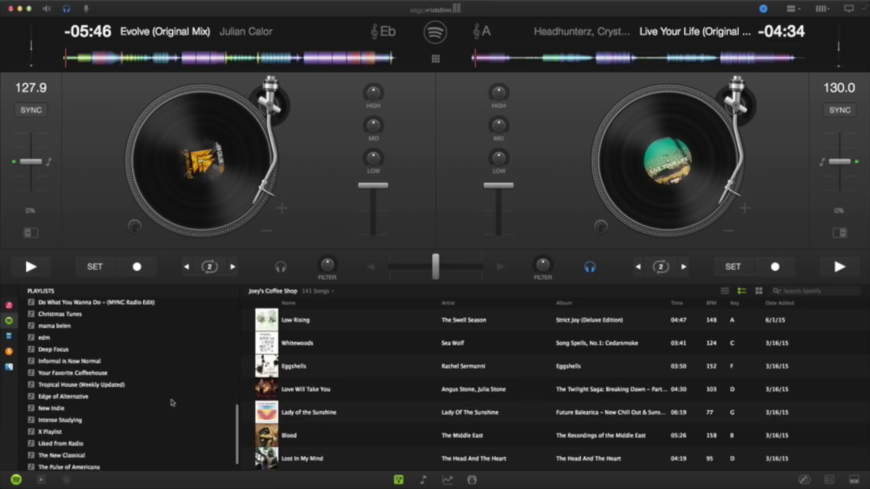
pyautogui.scroll(10, 171, 399)
# Return to the iTunes Digital DJ Tips playlist and show the 22 Match recommendations for Evolve
pyautogui.click(9, 305)
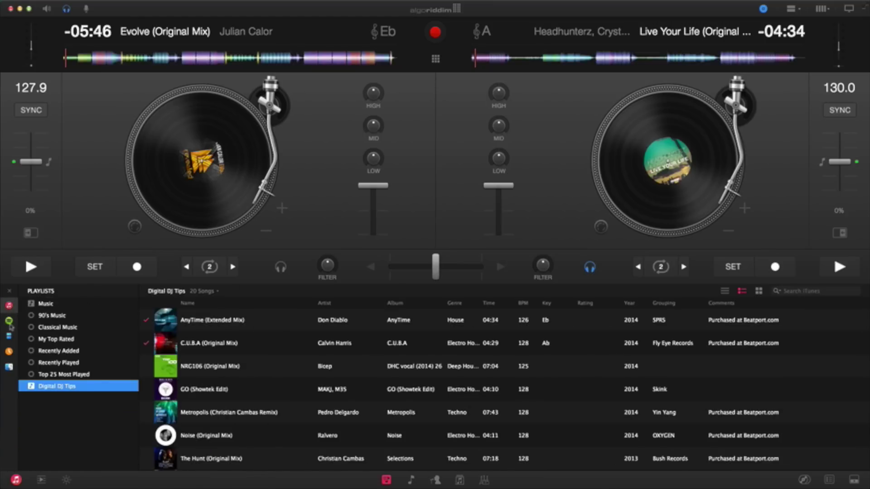
pyautogui.click(9, 322)
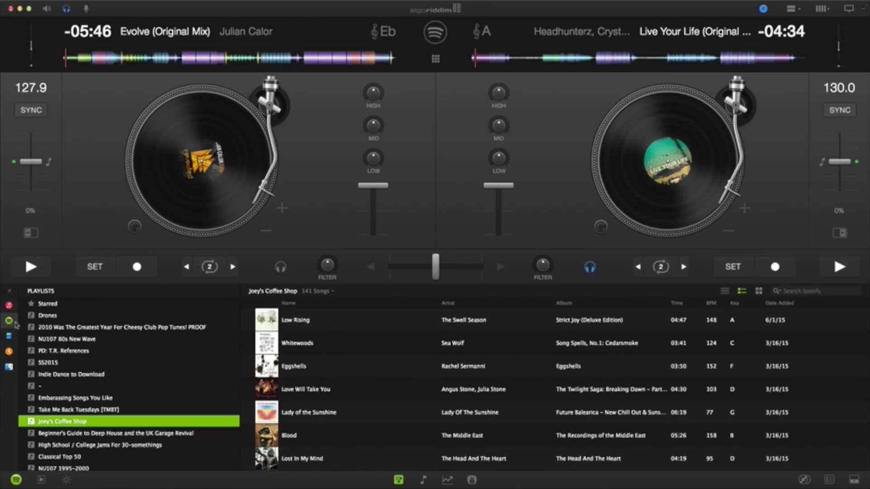
pyautogui.click(9, 306)
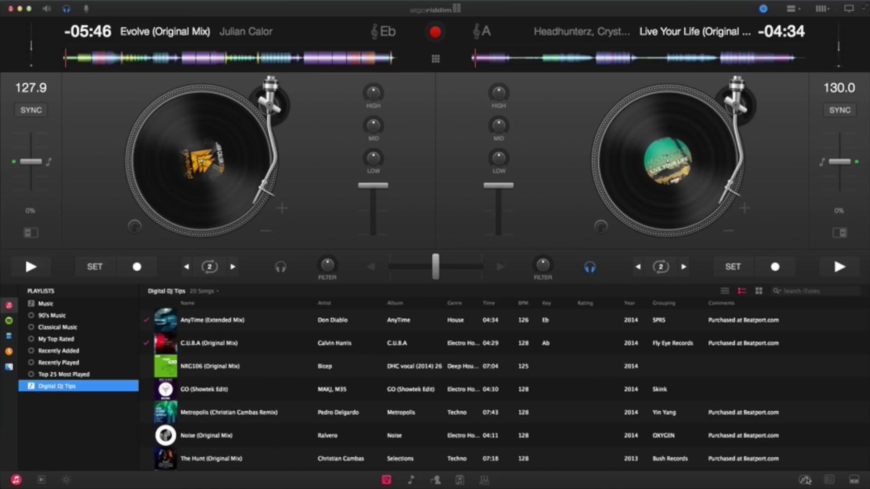
pyautogui.click(803, 479)
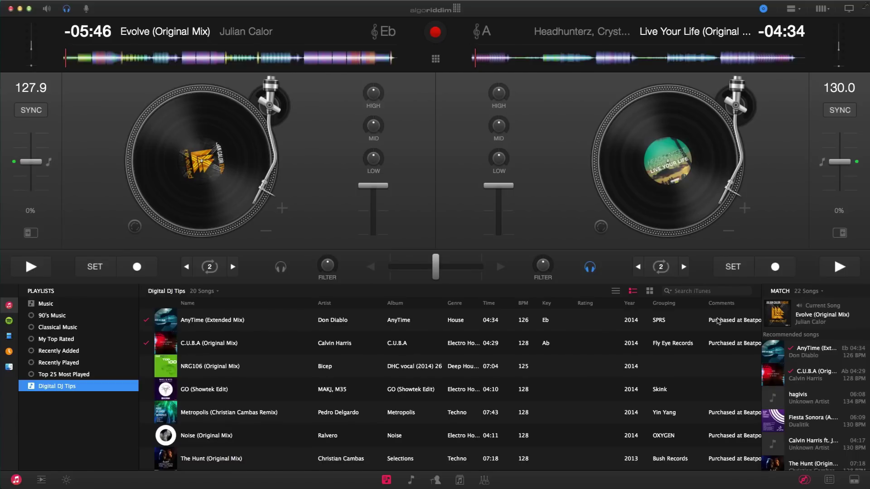
# Start Evolve (Original Mix) playing on the left deck and scroll the Match recommendations
pyautogui.click(30, 268)
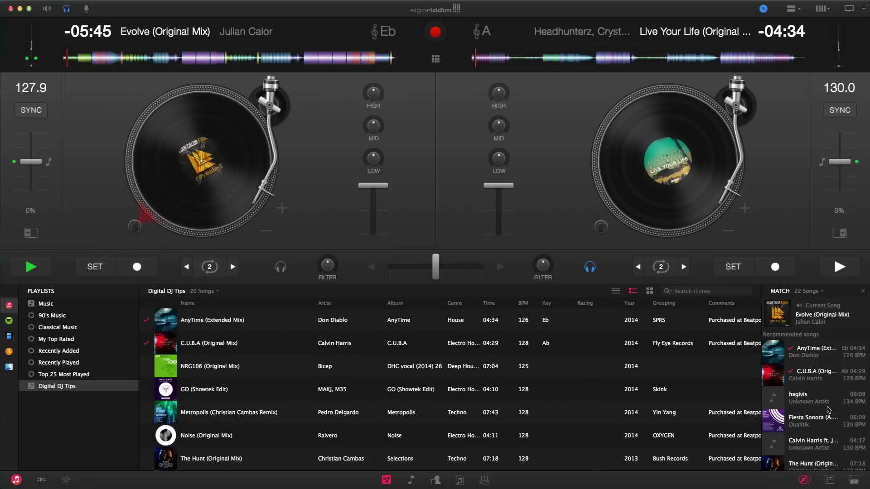
pyautogui.scroll(-4, 828, 409)
pyautogui.scroll(-6, 828, 409)
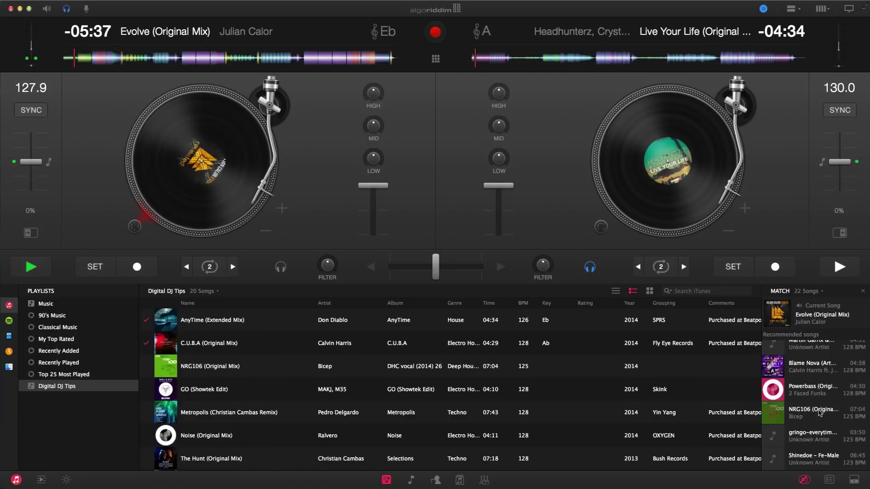
pyautogui.scroll(4, 816, 412)
pyautogui.scroll(-8, 819, 413)
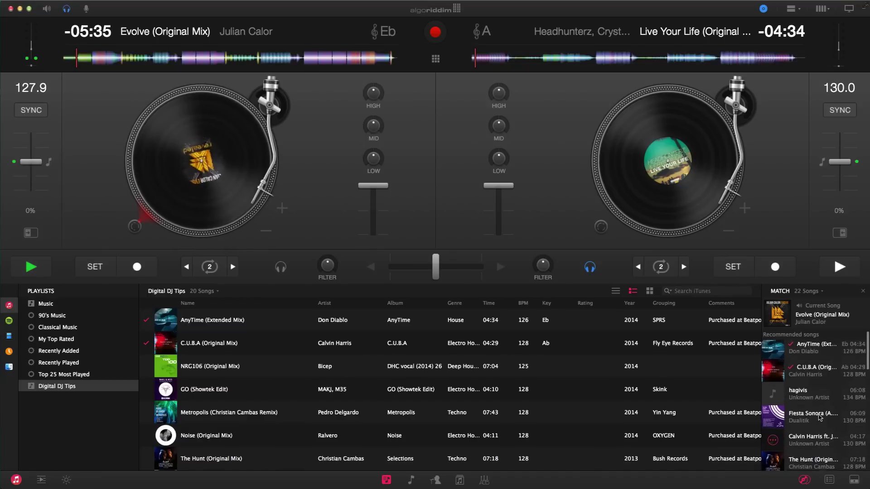
pyautogui.scroll(6, 820, 417)
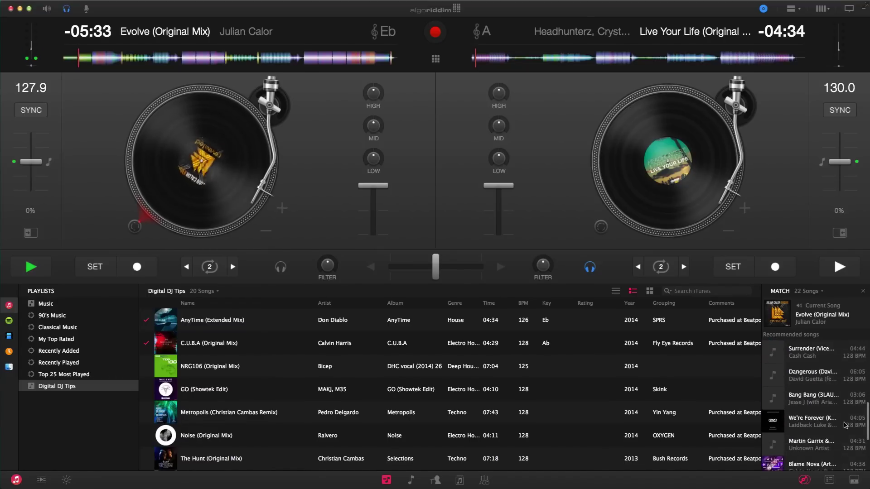
pyautogui.scroll(-3, 847, 442)
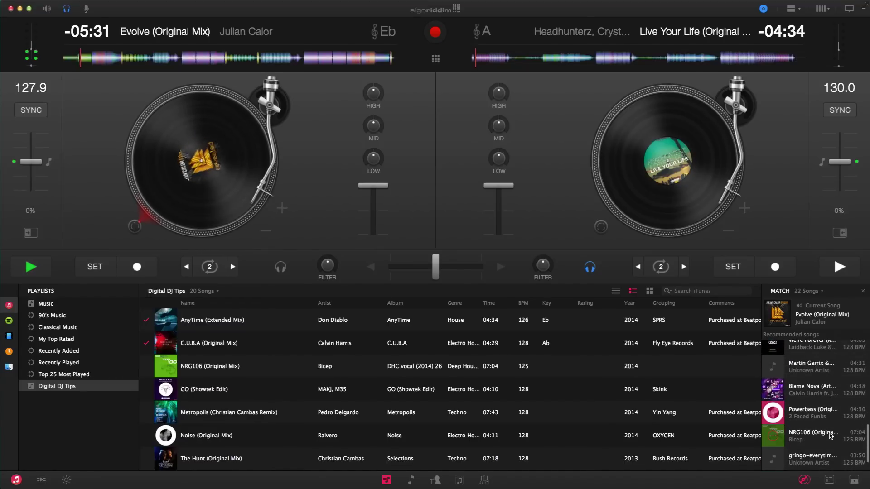
pyautogui.scroll(-5, 827, 435)
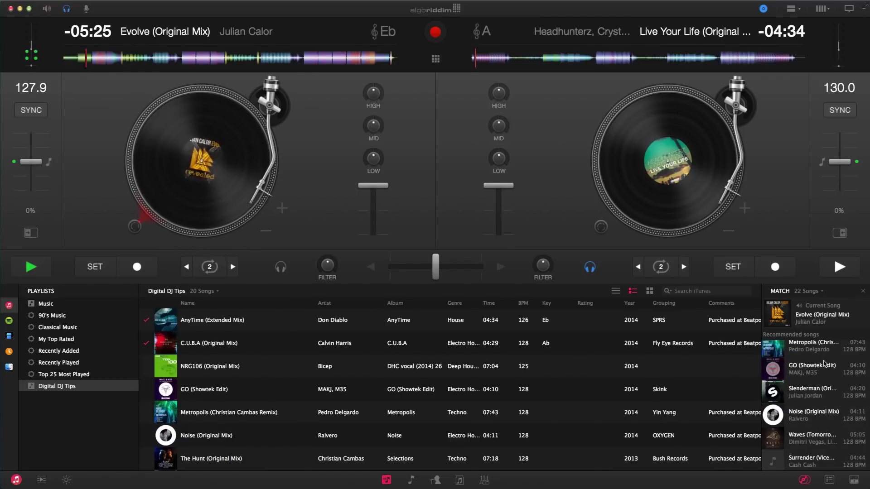
# Switch the library to Spotify so Match recommends 18 Spotify songs for Evolve
pyautogui.click(8, 320)
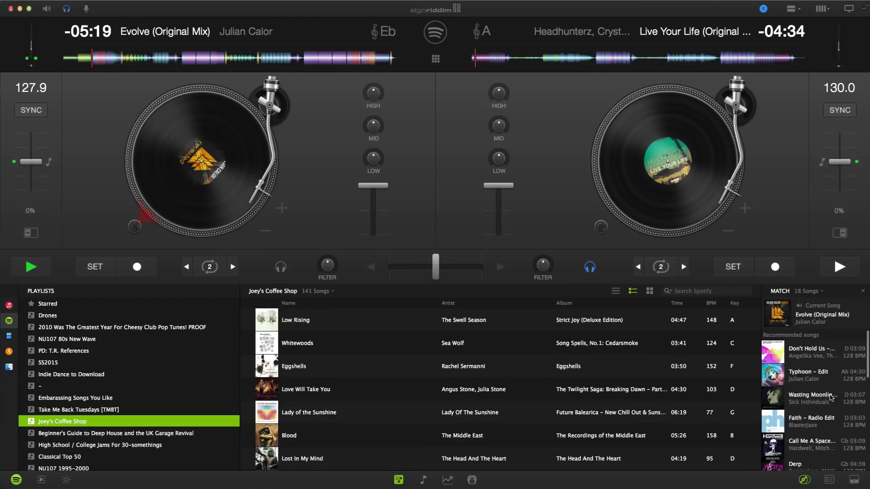
pyautogui.scroll(-2, 823, 389)
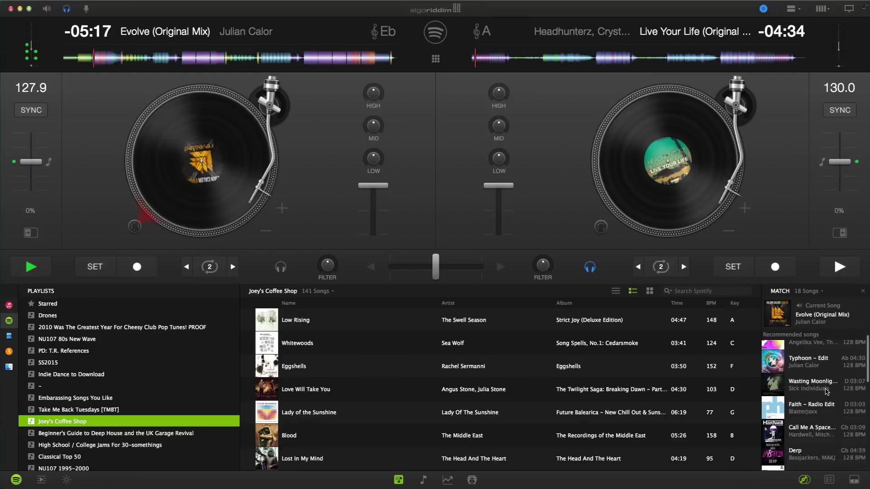
pyautogui.scroll(-2, 822, 389)
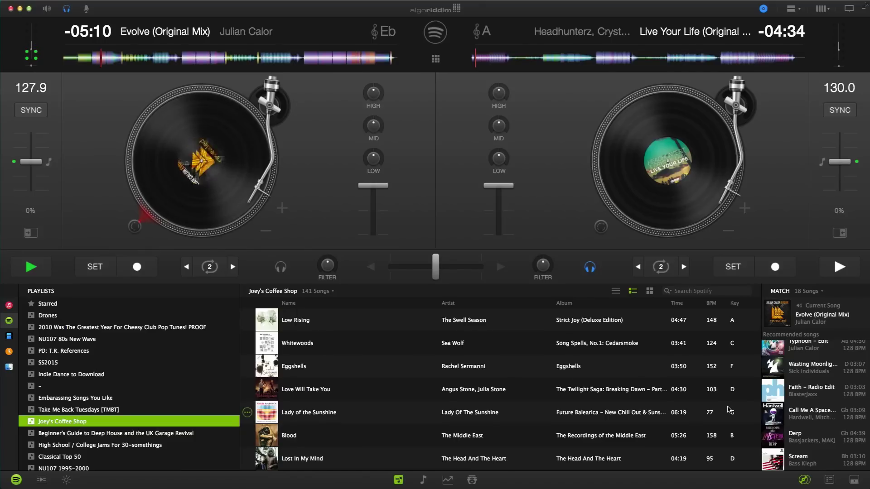
# Load 'Faith – Radio Edit' from the Match list onto the right deck and shift the crossfader toward Evolve
pyautogui.click(824, 398)
pyautogui.moveTo(823, 397); pyautogui.dragTo(664, 159)
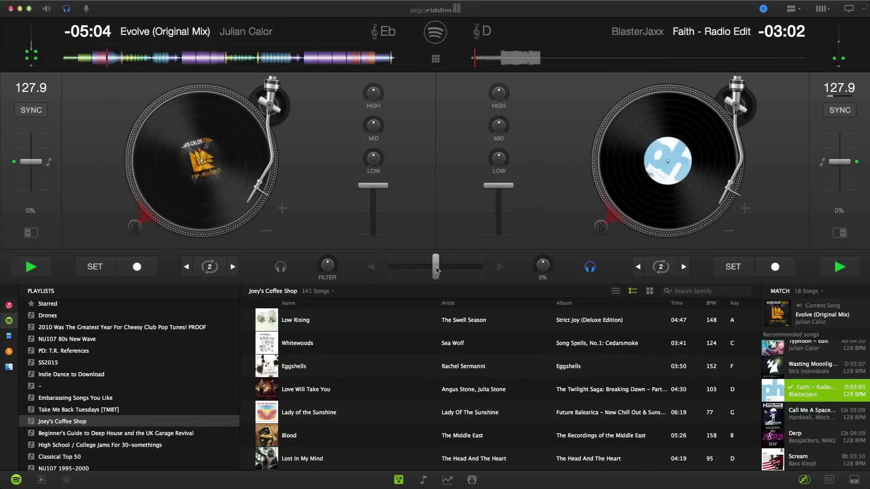
pyautogui.moveTo(435, 268)
pyautogui.mouseDown()
pyautogui.moveTo(383, 268)
pyautogui.moveTo(511, 269)
pyautogui.mouseUp()
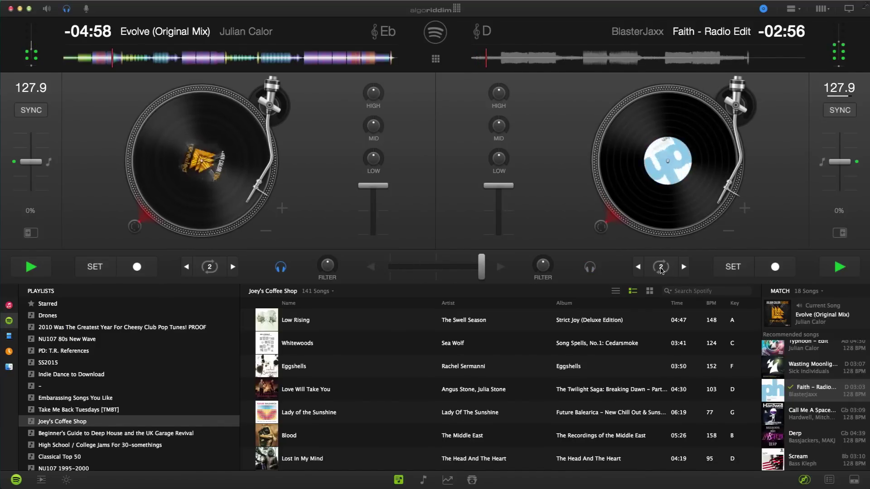
pyautogui.click(371, 266)
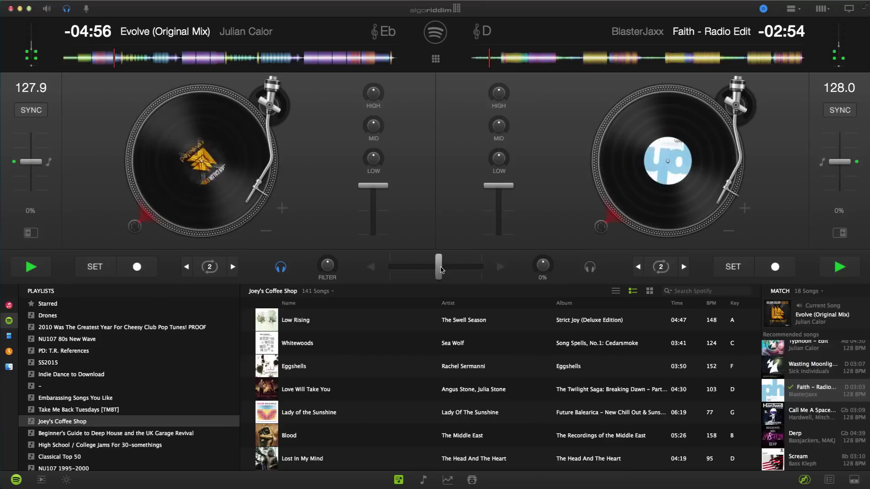
# Stop Evolve, fade the crossfader fully to Faith, then stop Faith at -02:35
pyautogui.click(31, 267)
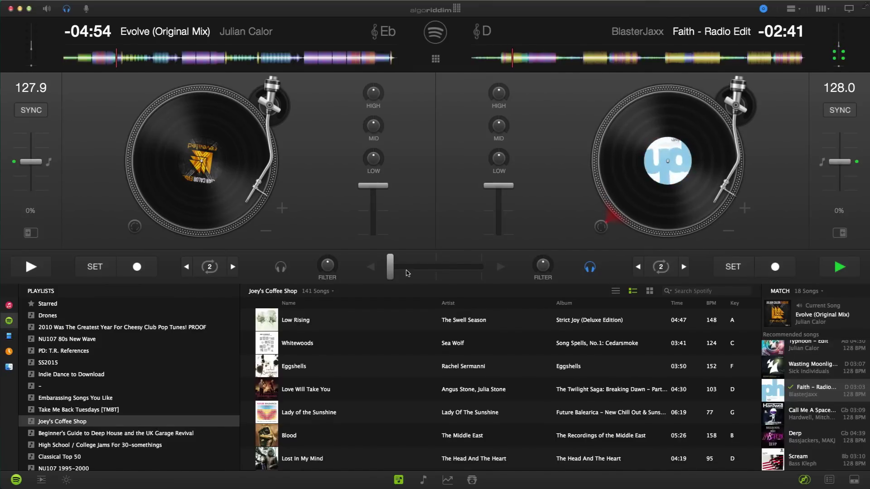
pyautogui.moveTo(394, 268); pyautogui.dragTo(562, 272)
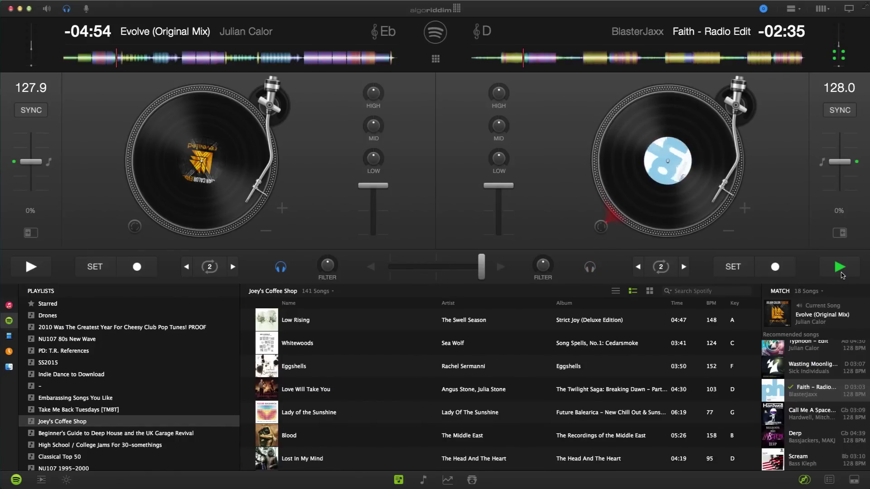
pyautogui.click(840, 274)
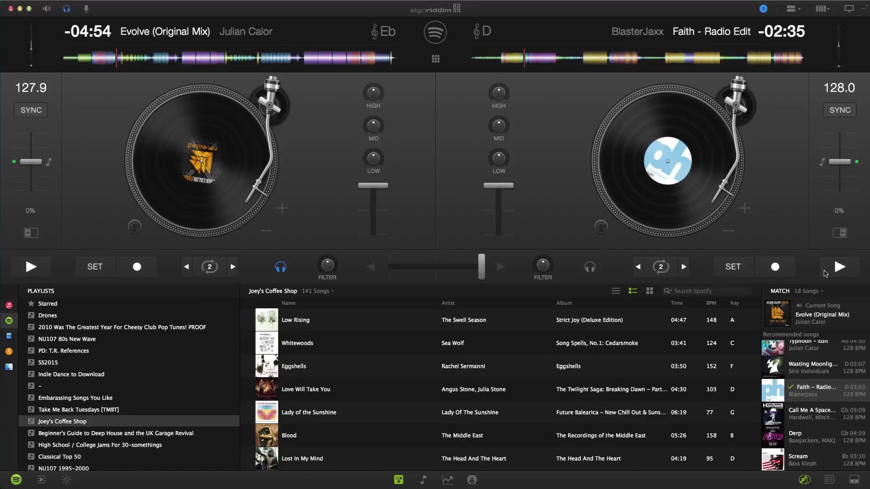